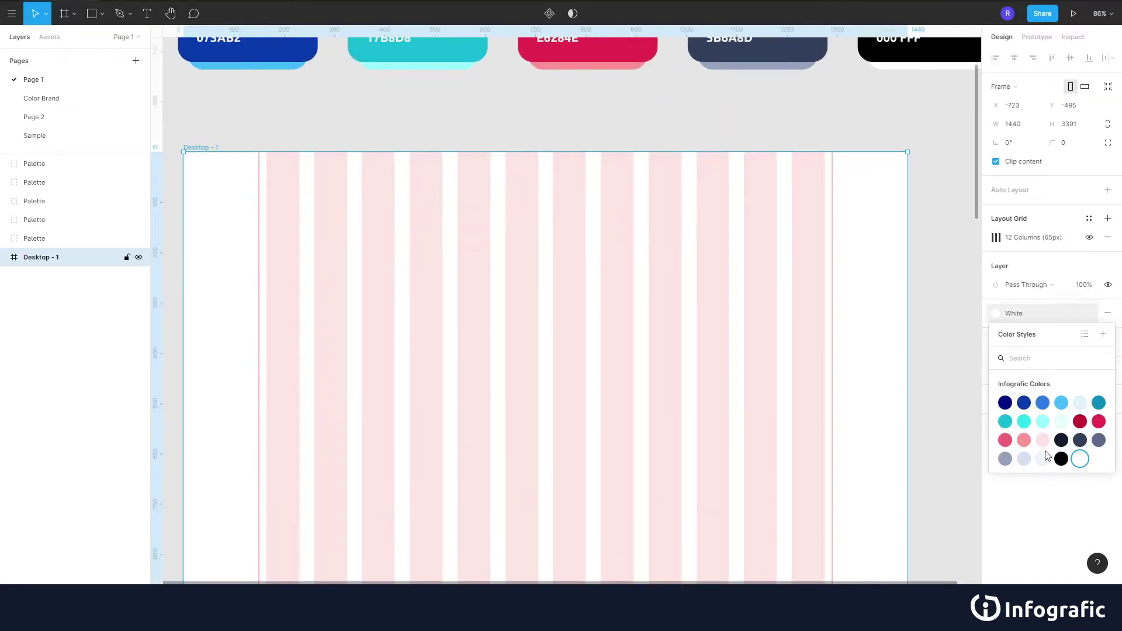
Give Desktop - 1 a light blue background and fill the 1140×59 top bar with White
{"action": "left_click", "coordinate": [1042, 459]}
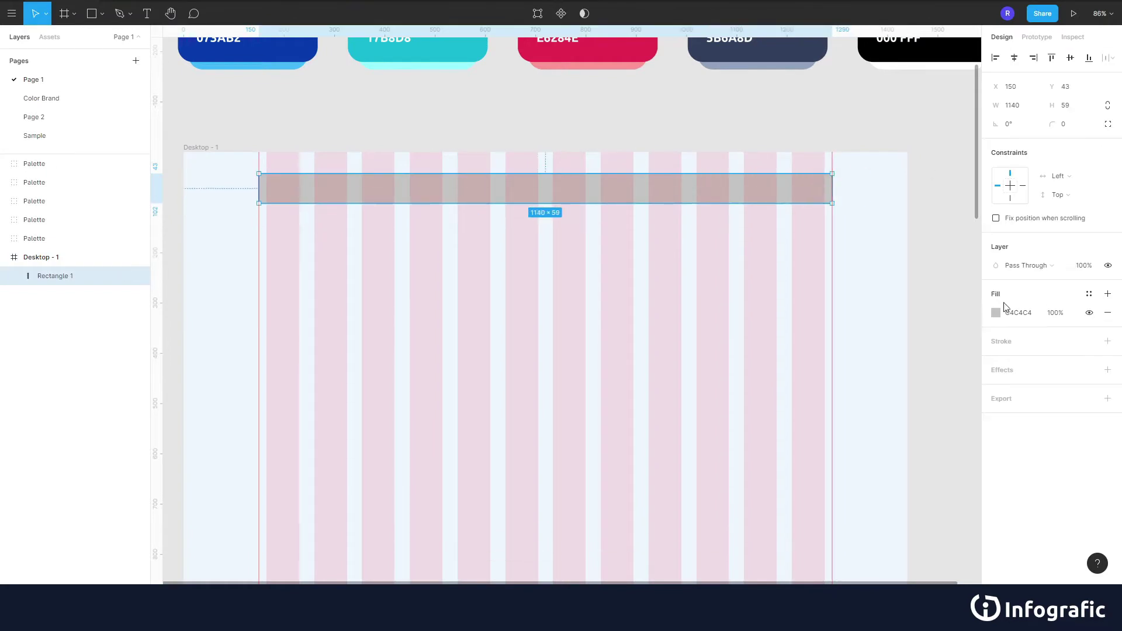
{"action": "left_click", "coordinate": [996, 313]}
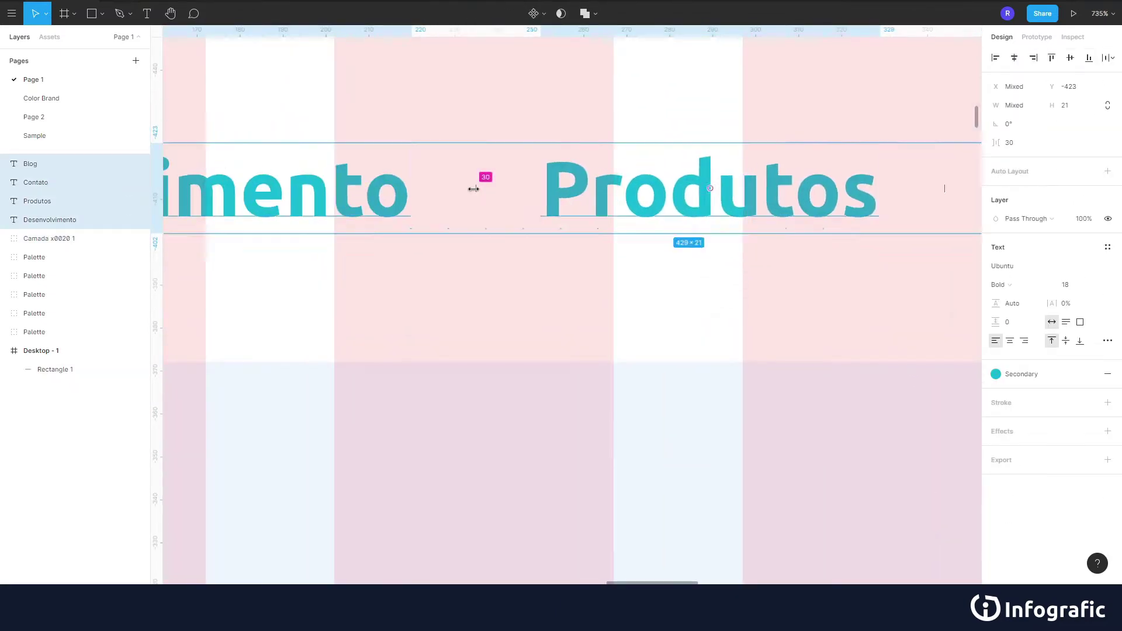
Deselect to review the Navbar atop the frame, then start the hero blob with the Pen tool
{"action": "scroll", "coordinate": [643, 210], "scroll_direction": "down", "scroll_amount": 10}
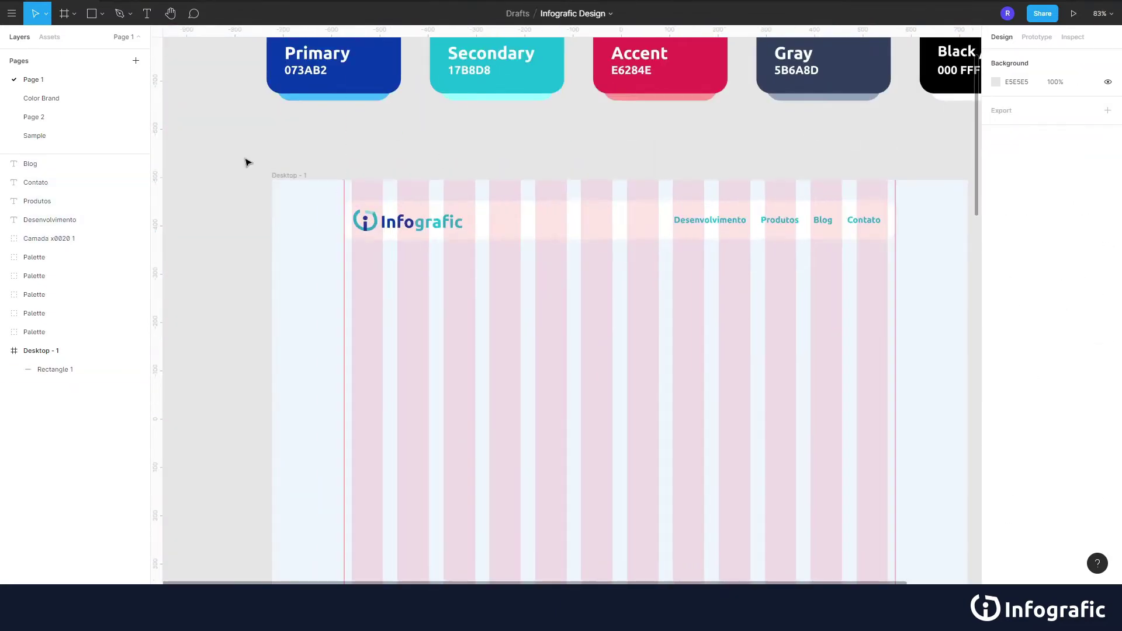
{"action": "left_click", "coordinate": [289, 175]}
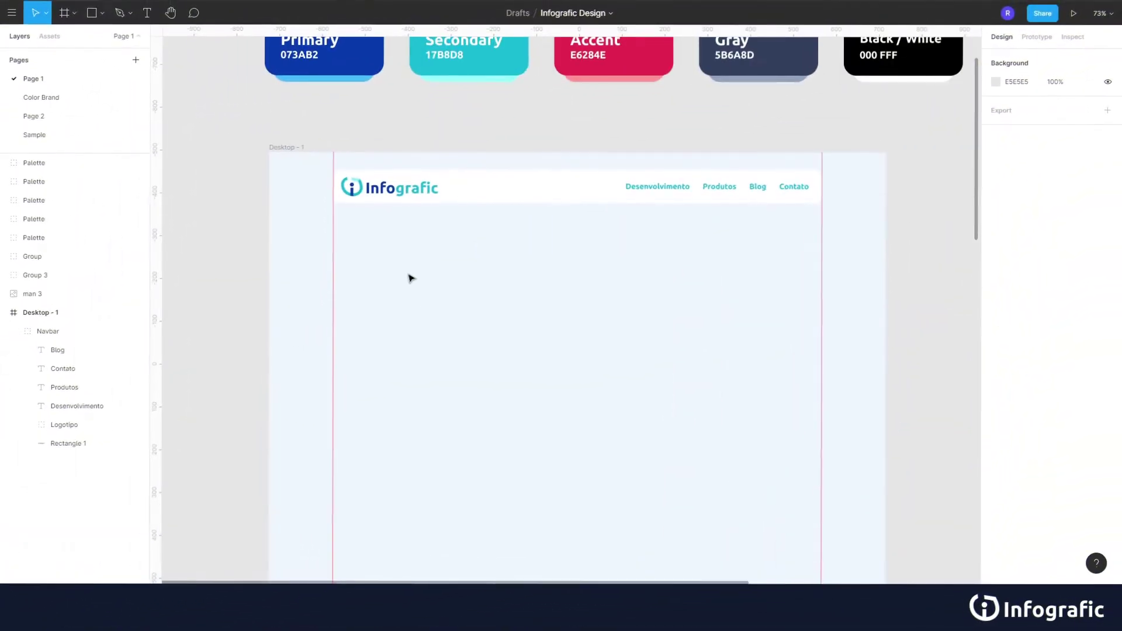
{"action": "key", "text": "p"}
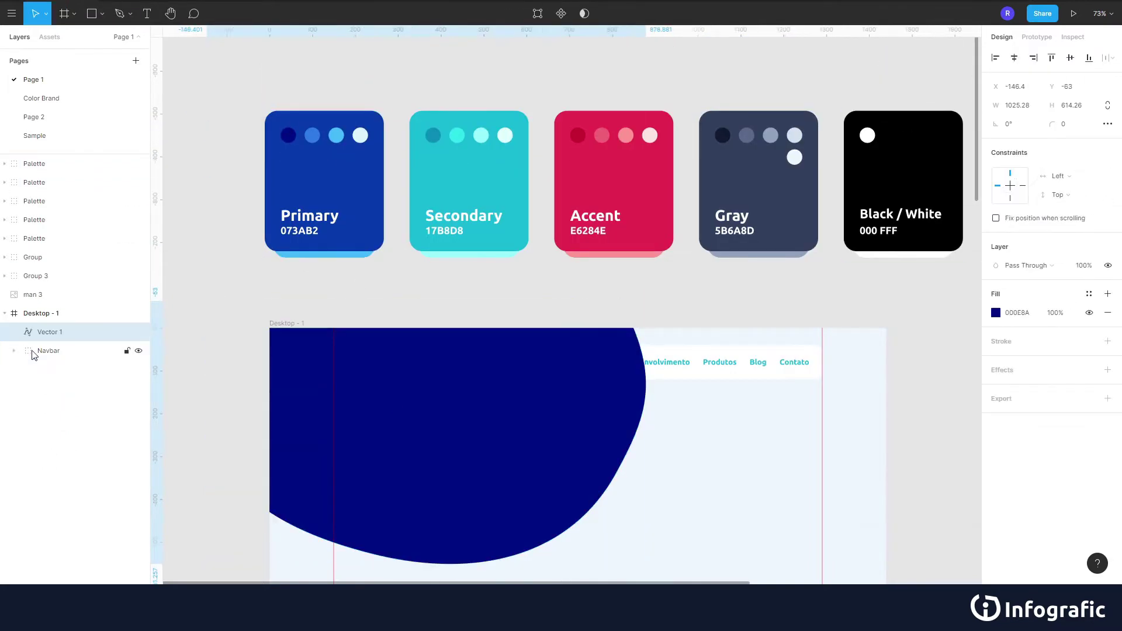
Give the blob a linear gradient fill and fit the man photo inside at 25% opacity
{"action": "left_click", "coordinate": [996, 312]}
{"action": "left_click", "coordinate": [861, 283]}
{"action": "left_click", "coordinate": [874, 313]}
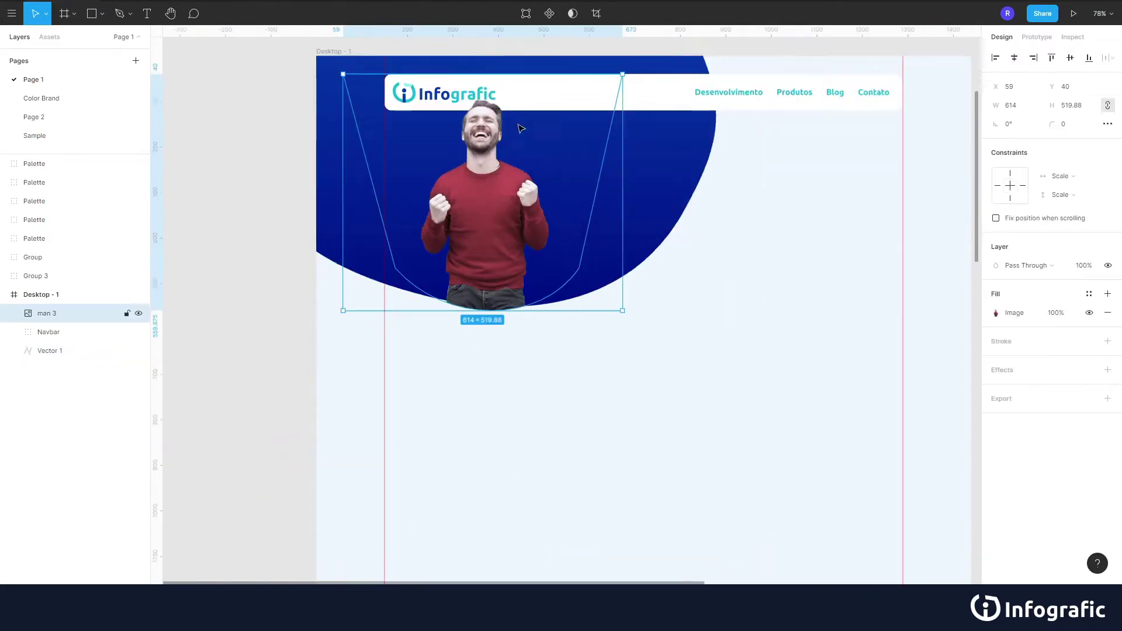
{"action": "scroll", "coordinate": [521, 129], "scroll_direction": "down", "scroll_amount": 2}
{"action": "left_click_drag", "start_coordinate": [558, 196], "coordinate": [543, 221]}
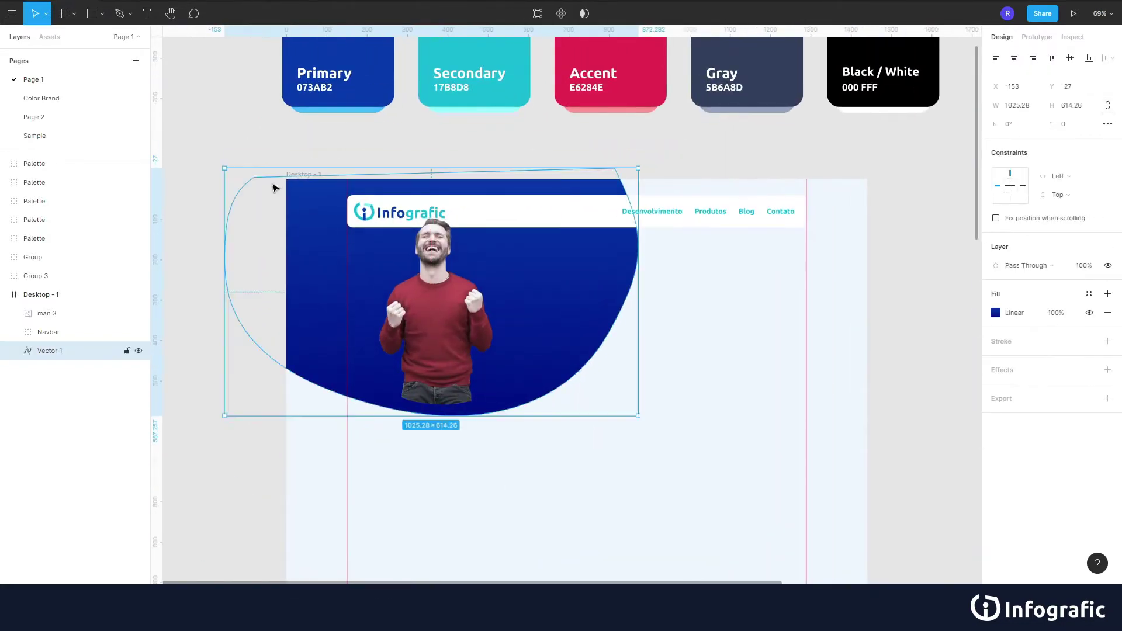
{"action": "left_click", "coordinate": [1017, 314]}
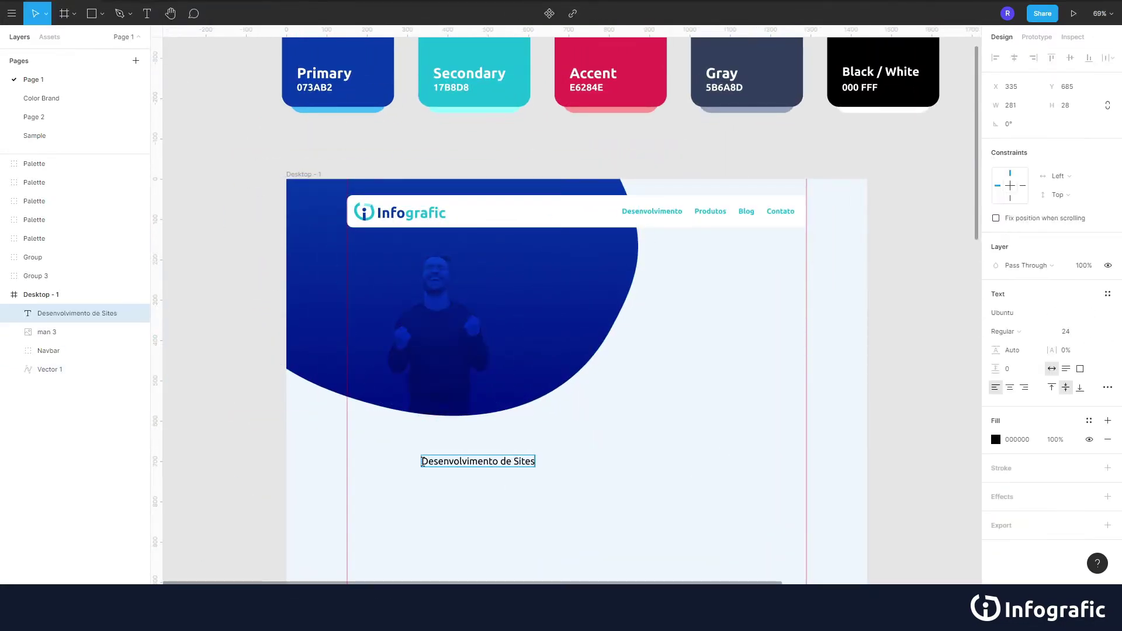
Finish the two-line heading ending 'profissionais' and make it bold white
{"action": "type", "text": "fissionais"}
{"action": "key", "text": "Escape"}
{"action": "left_click", "coordinate": [1002, 331]}
{"action": "left_click", "coordinate": [1003, 358]}
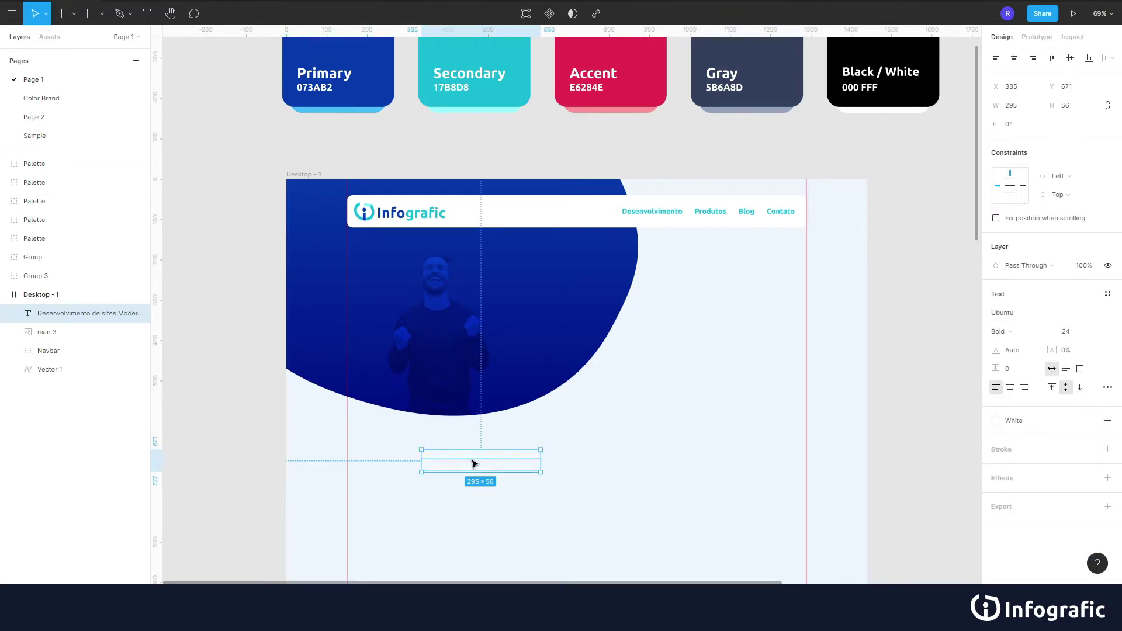
Lighten the blob's gradient with a blue sampled from the Primary palette
{"action": "left_click", "coordinate": [313, 170]}
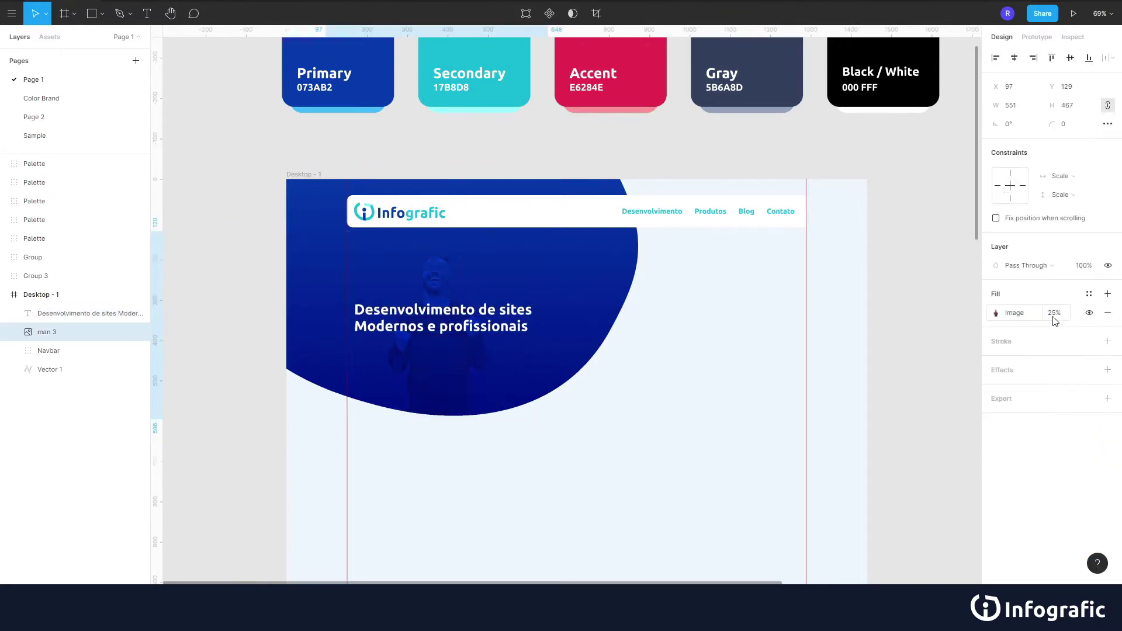
{"action": "key", "text": "Return"}
{"action": "left_click", "coordinate": [996, 238]}
{"action": "scroll", "coordinate": [526, 293], "scroll_direction": "up", "scroll_amount": 2}
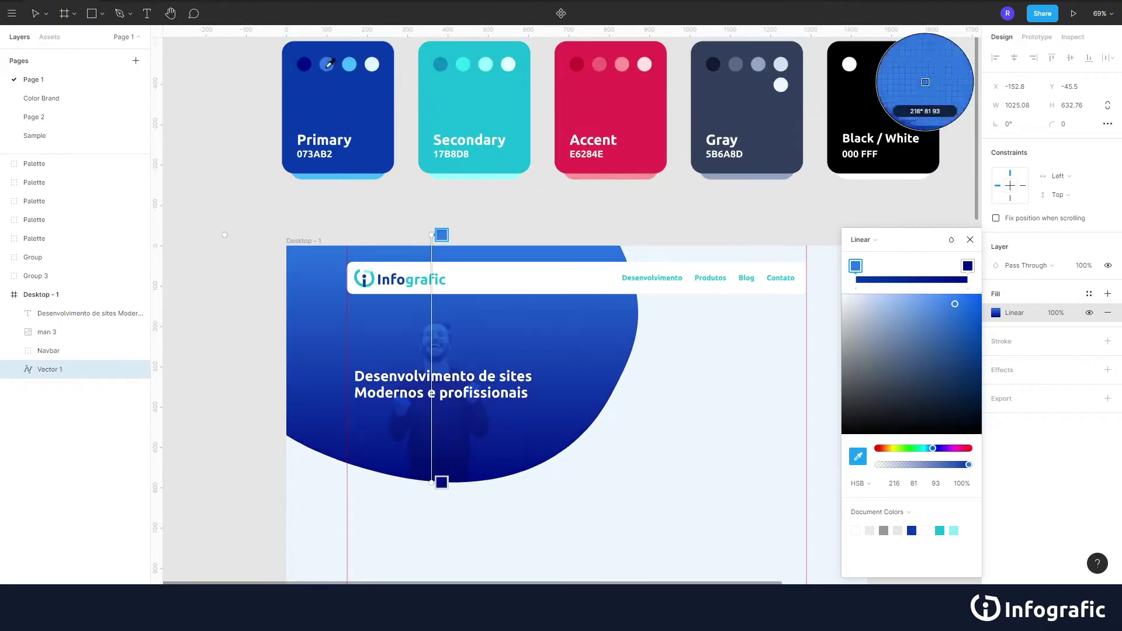
{"action": "left_click", "coordinate": [204, 177]}
Hide the SITES text fill, raise Navbar to the top layer, and copy the blue blob
{"action": "left_click", "coordinate": [1090, 440]}
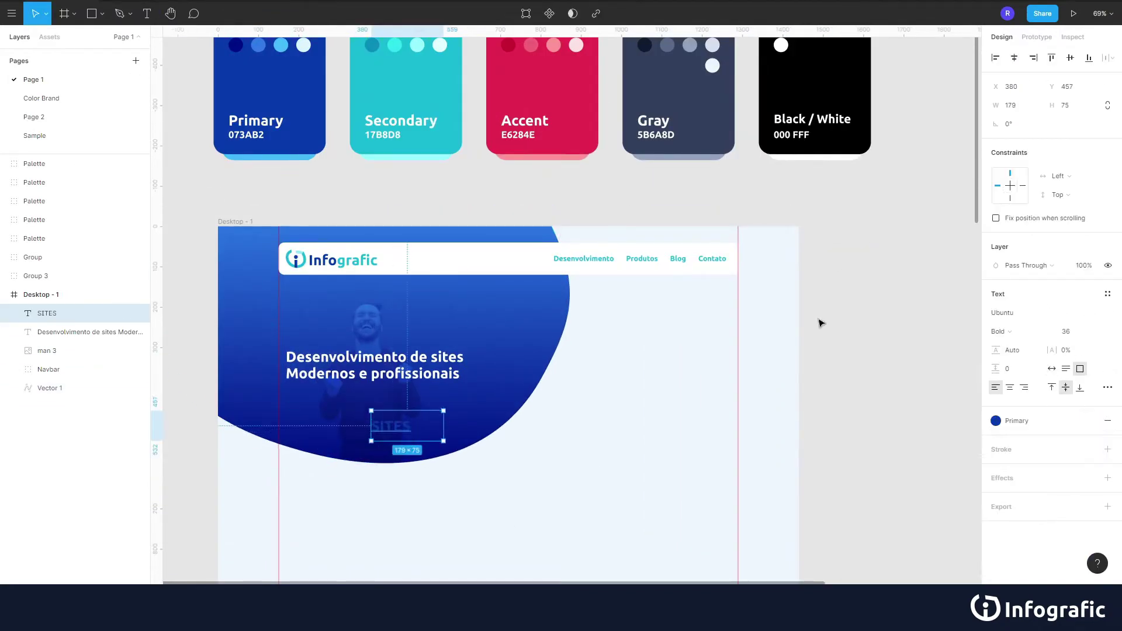
{"action": "left_click_drag", "start_coordinate": [57, 359], "coordinate": [69, 351]}
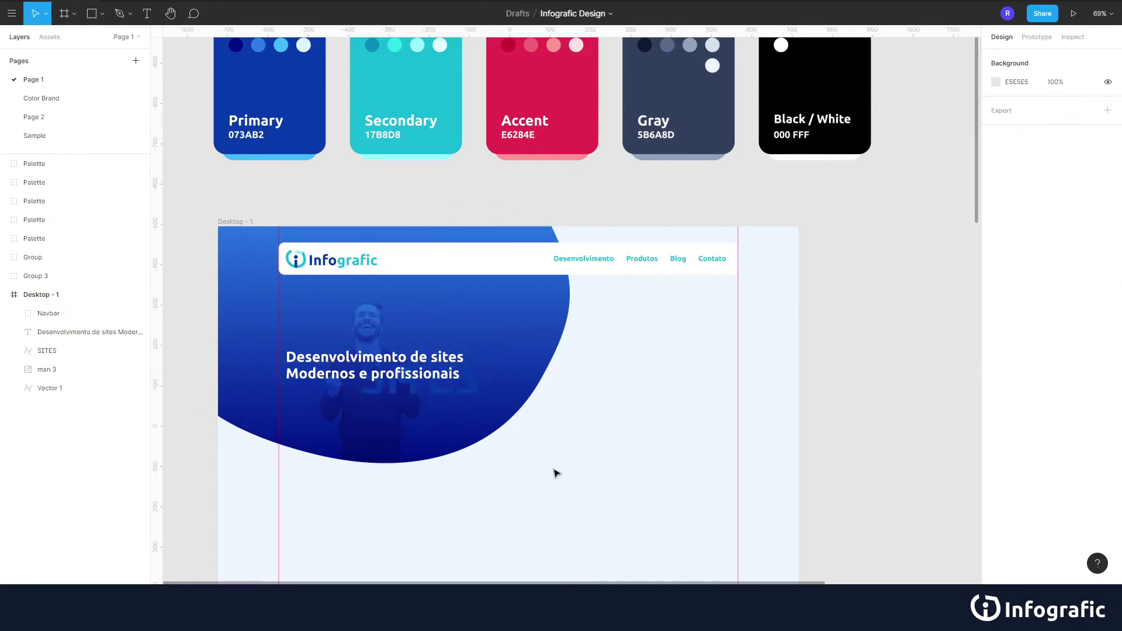
{"action": "left_click", "coordinate": [526, 380]}
{"action": "right_click", "coordinate": [61, 402]}
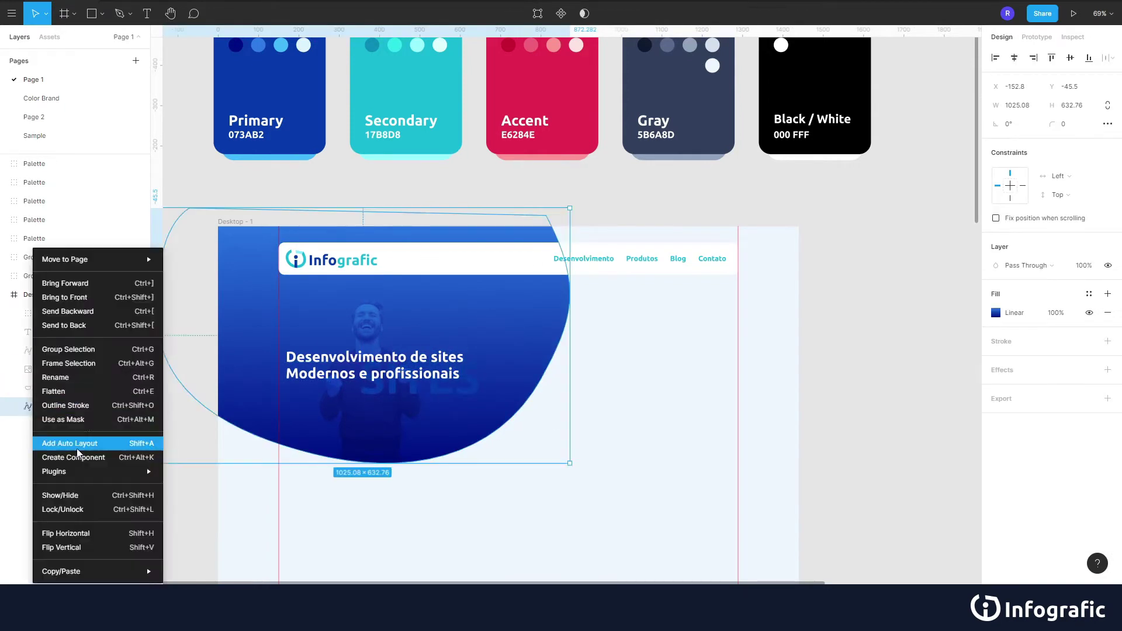
{"action": "left_click", "coordinate": [82, 451]}
Move, rotate and reshape the lighter BG-Shape copy so it curves behind the hero blob
{"action": "left_click_drag", "start_coordinate": [503, 456], "coordinate": [576, 486]}
{"action": "left_click_drag", "start_coordinate": [654, 210], "coordinate": [585, 354]}
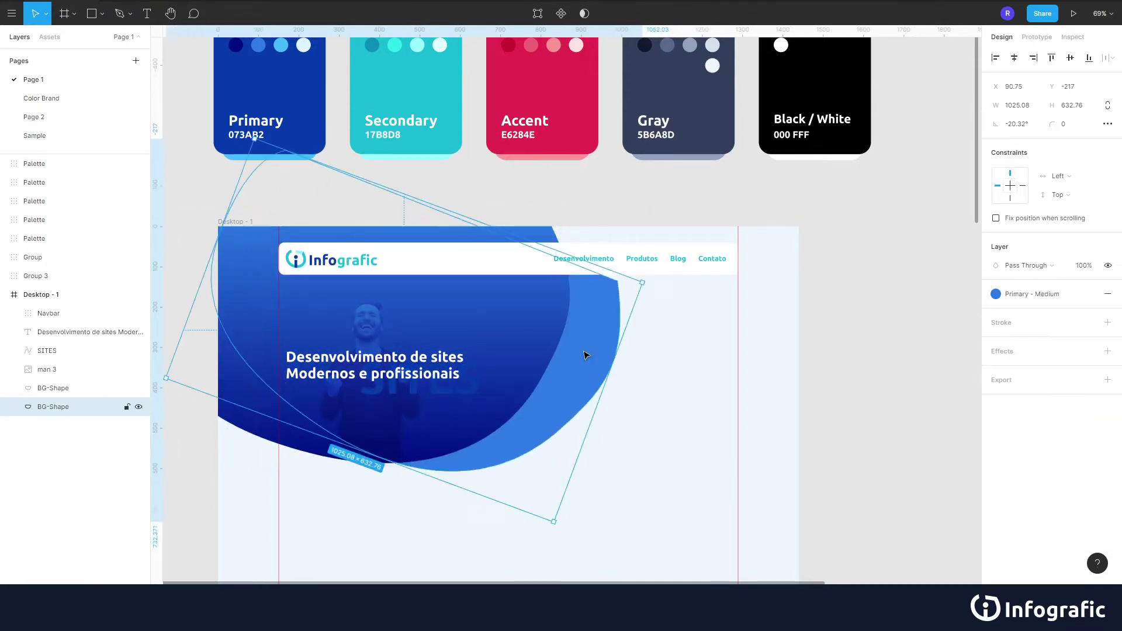
{"action": "double_click", "coordinate": [380, 225]}
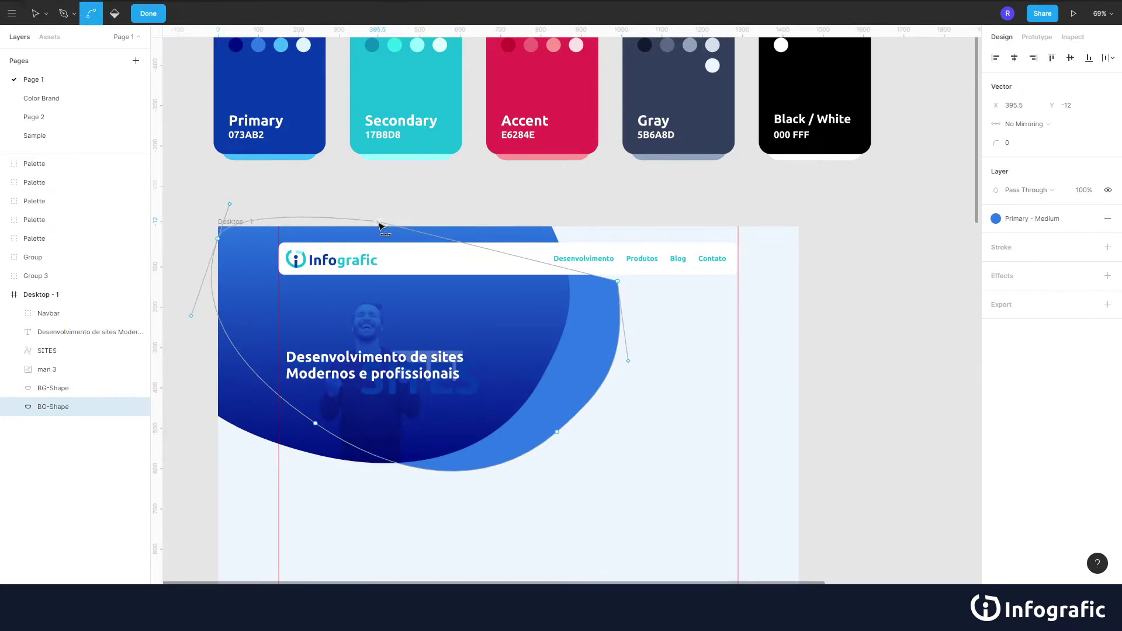
{"action": "left_click", "coordinate": [148, 13]}
{"action": "left_click", "coordinate": [713, 433]}
{"action": "left_click", "coordinate": [101, 14]}
Draw a rectangle right of the heading and fill it with an Unsplash 'Tech' photo
{"action": "left_click_drag", "start_coordinate": [538, 314], "coordinate": [658, 454]}
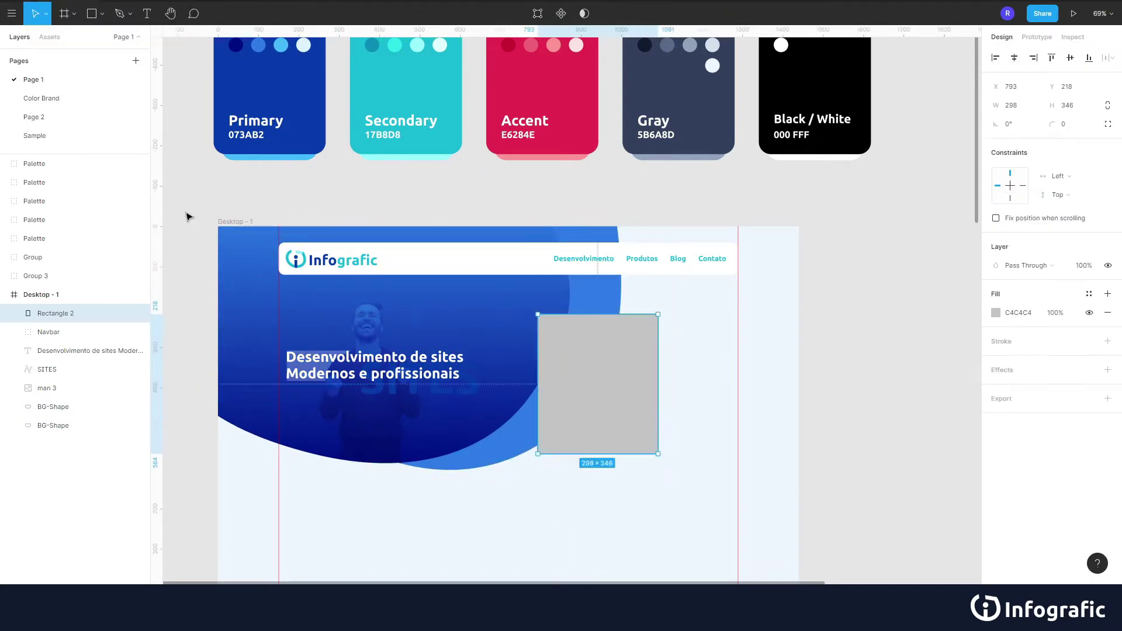
{"action": "scroll", "coordinate": [536, 228], "scroll_direction": "up", "scroll_amount": 3}
{"action": "scroll", "coordinate": [659, 529], "scroll_direction": "up", "scroll_amount": 3}
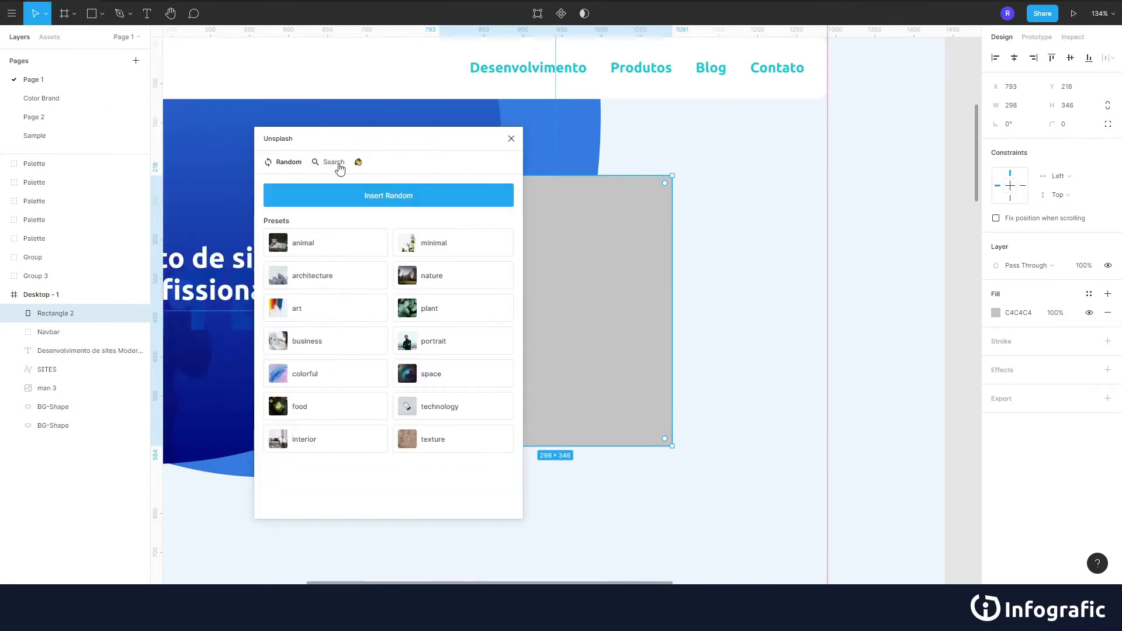
{"action": "left_click", "coordinate": [333, 162]}
{"action": "type", "text": "Tech"}
{"action": "left_click", "coordinate": [484, 195]}
{"action": "scroll", "coordinate": [418, 351], "scroll_direction": "down", "scroll_amount": 5}
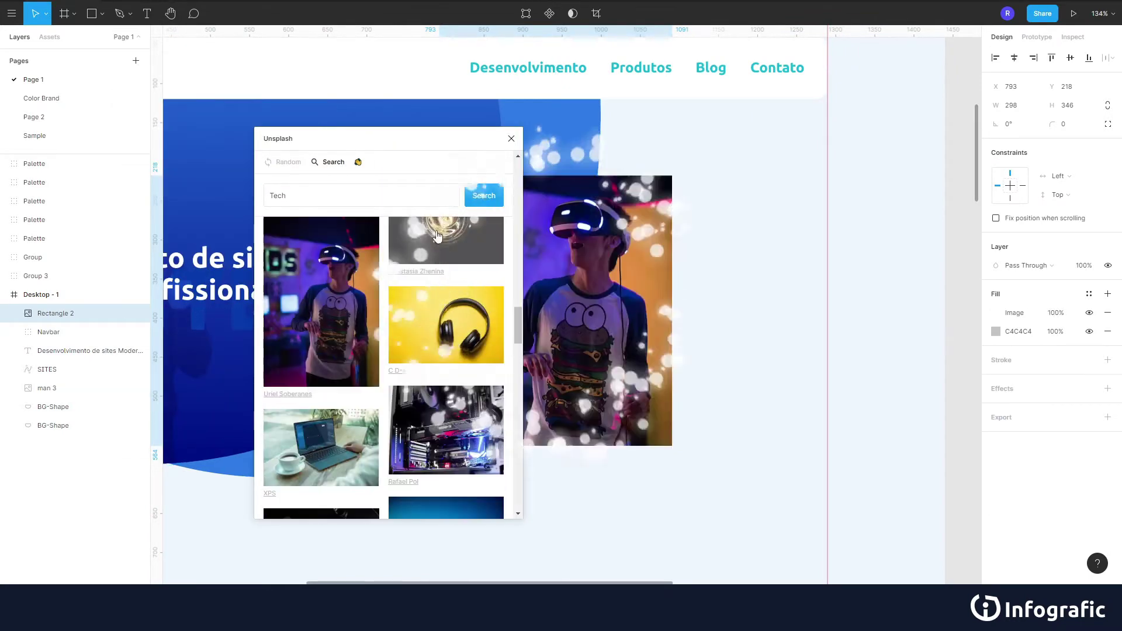
Resize the photo card to 245×285, centre it on the heading, and add a drop shadow
{"action": "left_click_drag", "start_coordinate": [664, 388], "coordinate": [636, 356]}
{"action": "left_click_drag", "start_coordinate": [589, 289], "coordinate": [589, 291]}
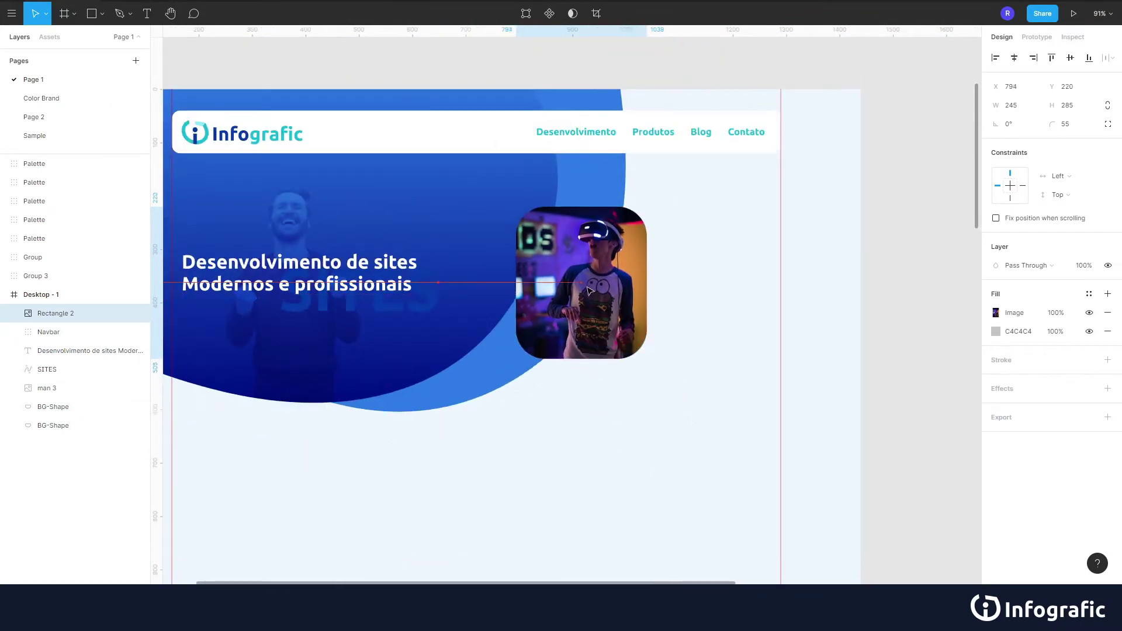
{"action": "left_click", "coordinate": [1019, 389]}
{"action": "left_click", "coordinate": [996, 408]}
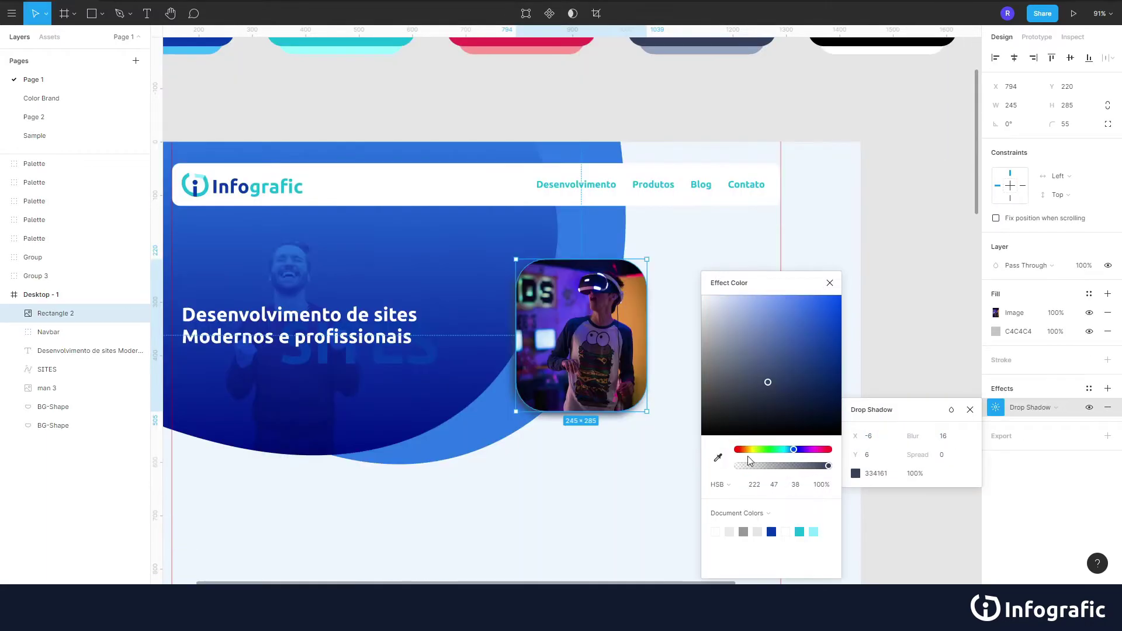
{"action": "key", "text": "Escape"}
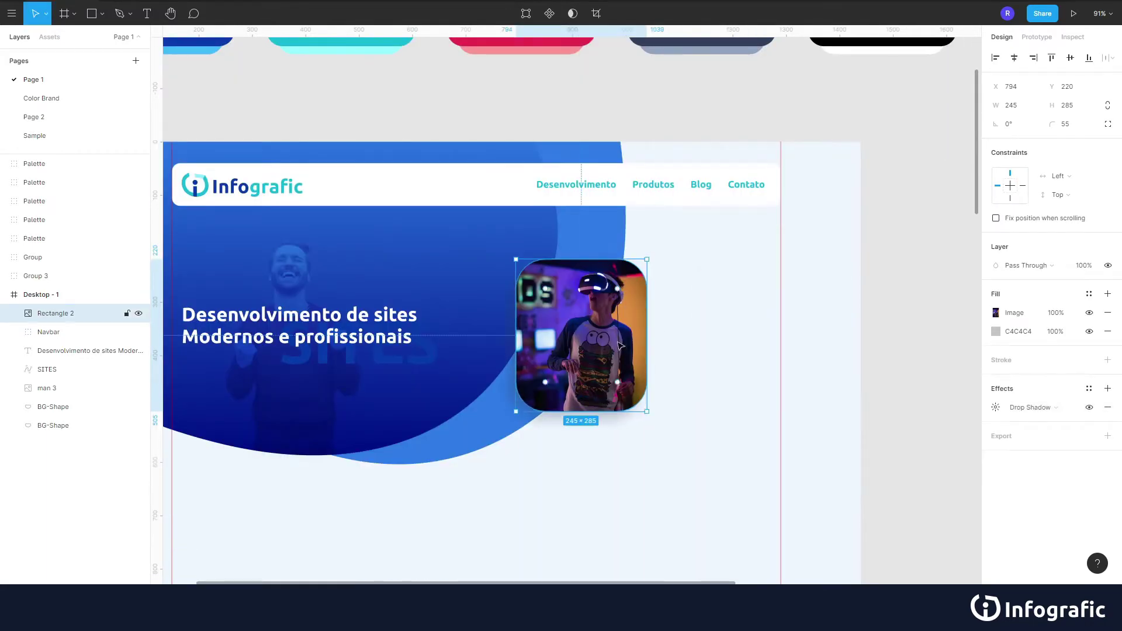
Duplicate the photo card and enlarge the copy to 327 × 381
{"action": "key", "text": "ctrl+d"}
{"action": "left_click_drag", "start_coordinate": [591, 261], "coordinate": [558, 234]}
{"action": "right_click", "coordinate": [705, 249]}
Fill the enlarged copy with a rainbow paint photo from an Unsplash 'paint' search
{"action": "left_click", "coordinate": [859, 409]}
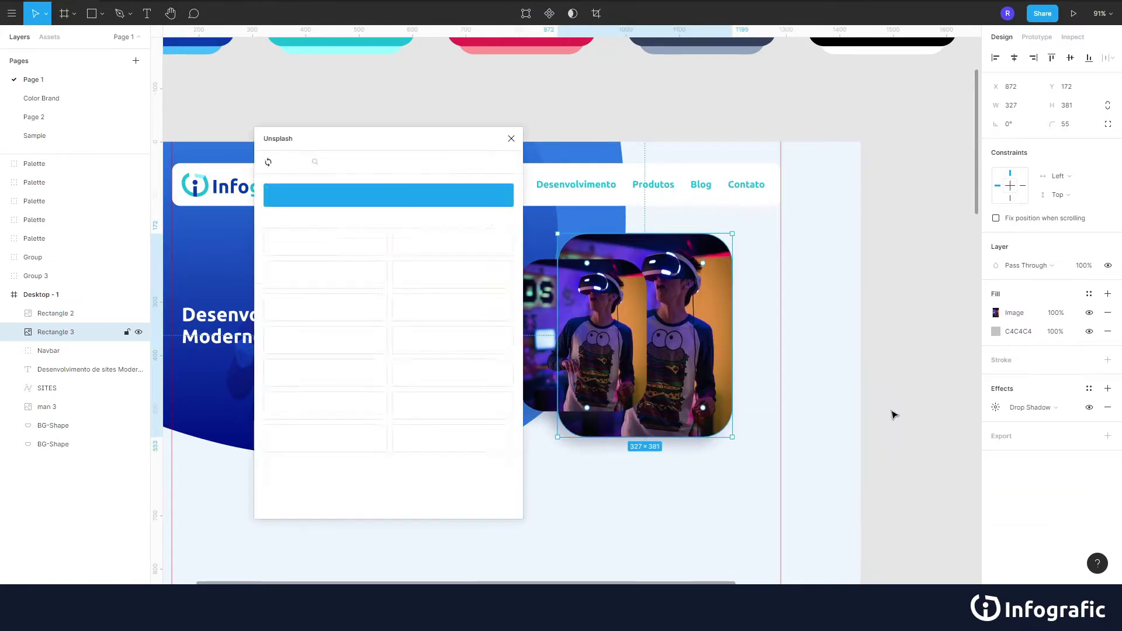
{"action": "type", "text": "paint"}
{"action": "key", "text": "Return"}
{"action": "scroll", "coordinate": [398, 443], "scroll_direction": "down", "scroll_amount": 5}
{"action": "scroll", "coordinate": [397, 442], "scroll_direction": "down", "scroll_amount": 5}
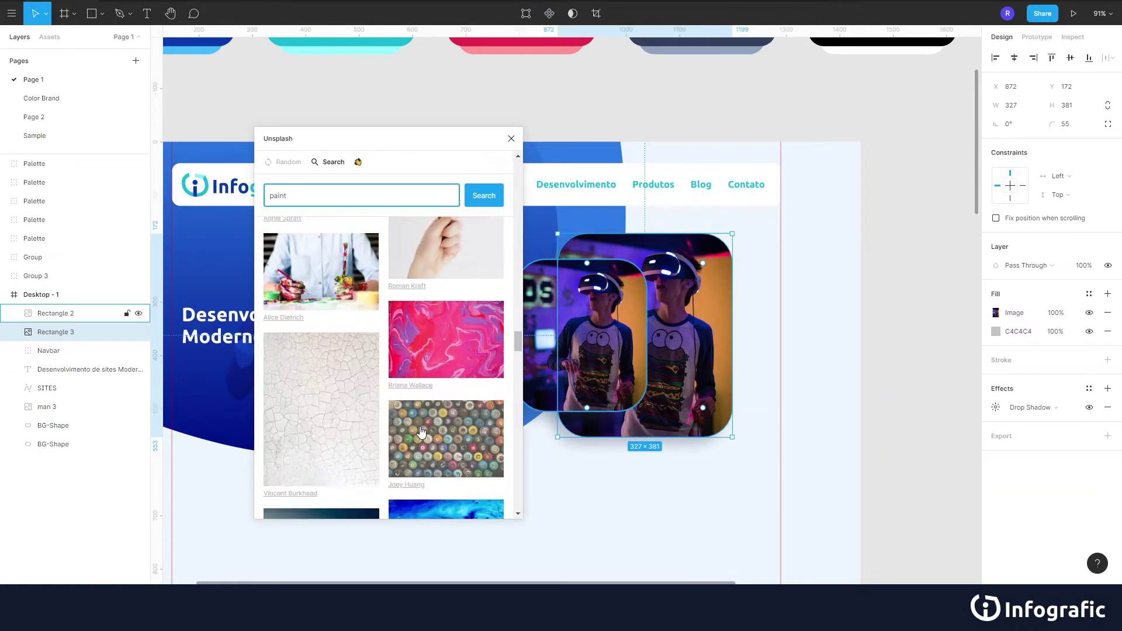
{"action": "scroll", "coordinate": [458, 434], "scroll_direction": "down", "scroll_amount": 5}
{"action": "scroll", "coordinate": [461, 403], "scroll_direction": "down", "scroll_amount": 5}
{"action": "scroll", "coordinate": [462, 406], "scroll_direction": "down", "scroll_amount": 5}
{"action": "scroll", "coordinate": [462, 405], "scroll_direction": "up", "scroll_amount": 5}
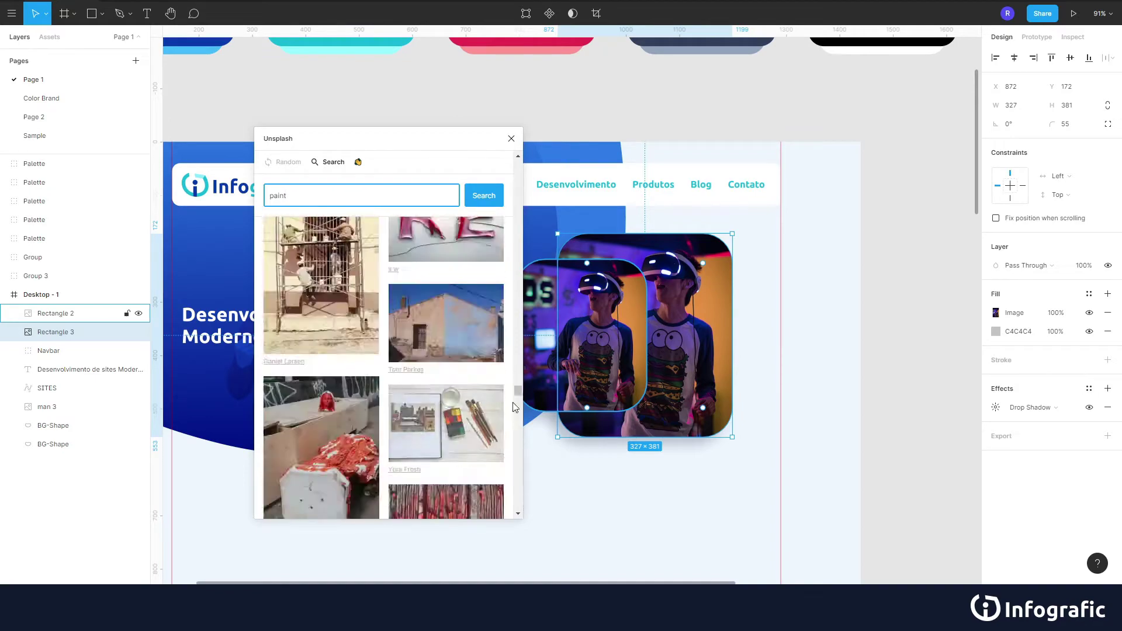
{"action": "scroll", "coordinate": [460, 418], "scroll_direction": "up", "scroll_amount": 5}
{"action": "scroll", "coordinate": [459, 433], "scroll_direction": "up", "scroll_amount": 5}
{"action": "scroll", "coordinate": [457, 452], "scroll_direction": "up", "scroll_amount": 5}
{"action": "scroll", "coordinate": [457, 452], "scroll_direction": "down", "scroll_amount": 3}
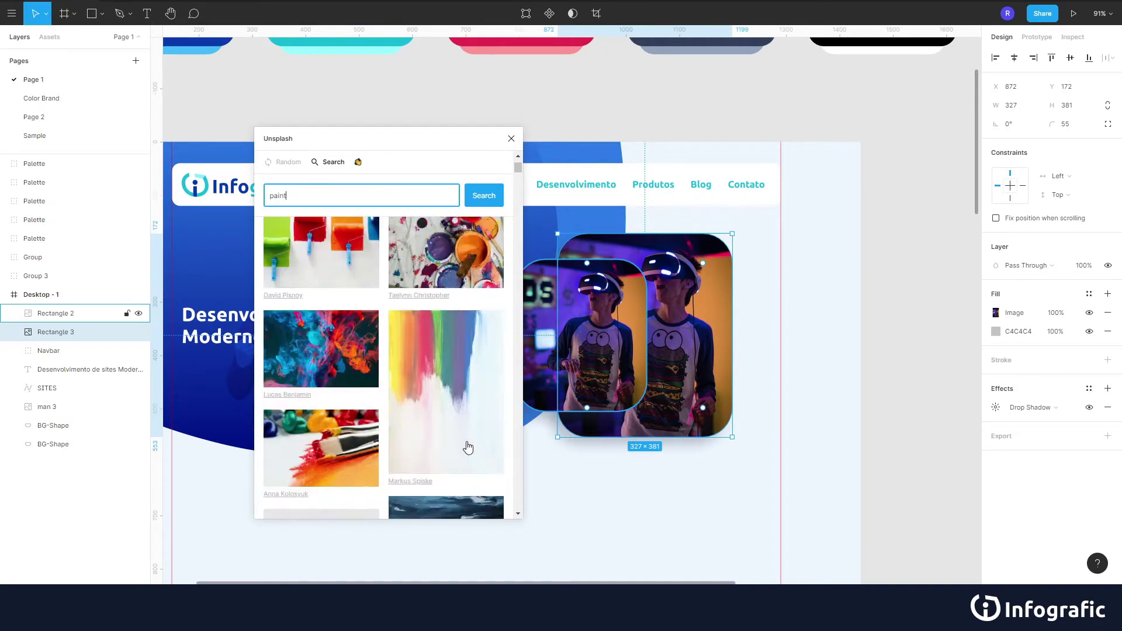
{"action": "left_click", "coordinate": [462, 435]}
Lower the copy's drop shadow colour to 29% opacity and duplicate the VR photo card
{"action": "left_click", "coordinate": [996, 408]}
{"action": "left_click", "coordinate": [855, 473]}
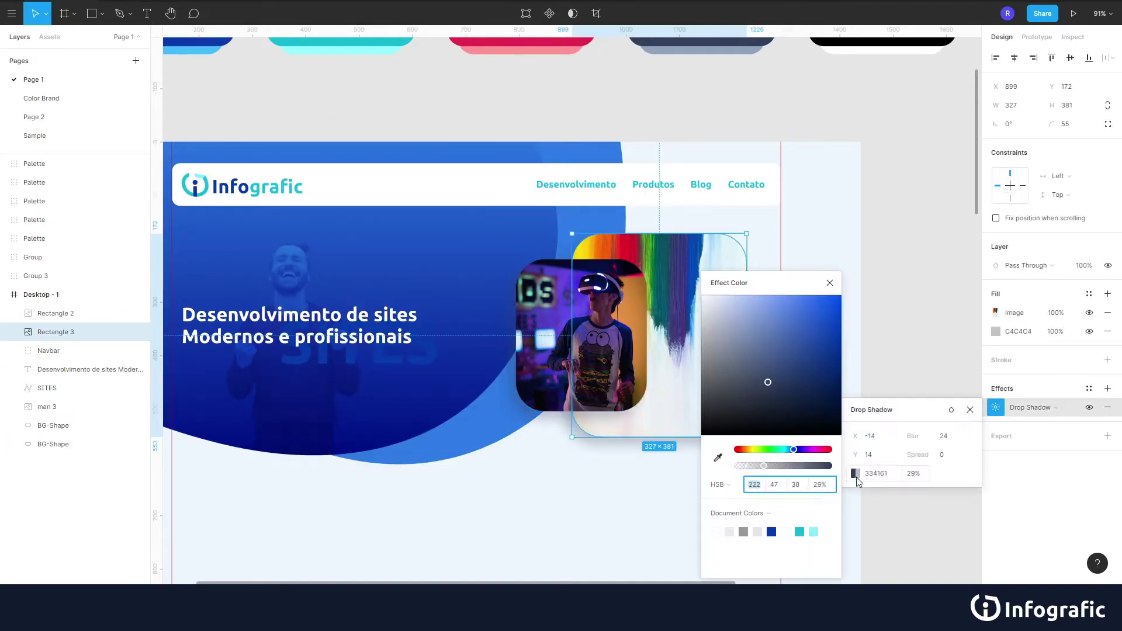
{"action": "key", "text": "Escape"}
{"action": "key", "text": "Escape"}
{"action": "scroll", "coordinate": [377, 282], "scroll_direction": "left", "scroll_amount": 3}
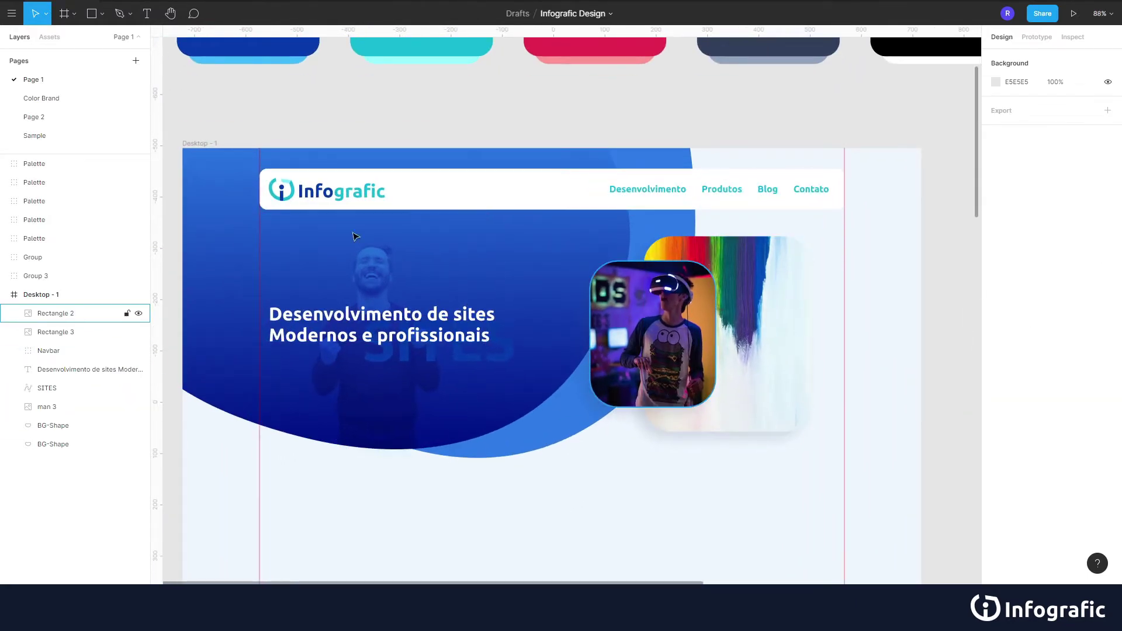
{"action": "left_click", "coordinate": [653, 333]}
{"action": "key", "text": "ctrl+d"}
Make the card copy an outline, rename layers bg-man and bg-SITES, and raise Navbar
{"action": "left_click", "coordinate": [1108, 313]}
{"action": "left_click", "coordinate": [1107, 323]}
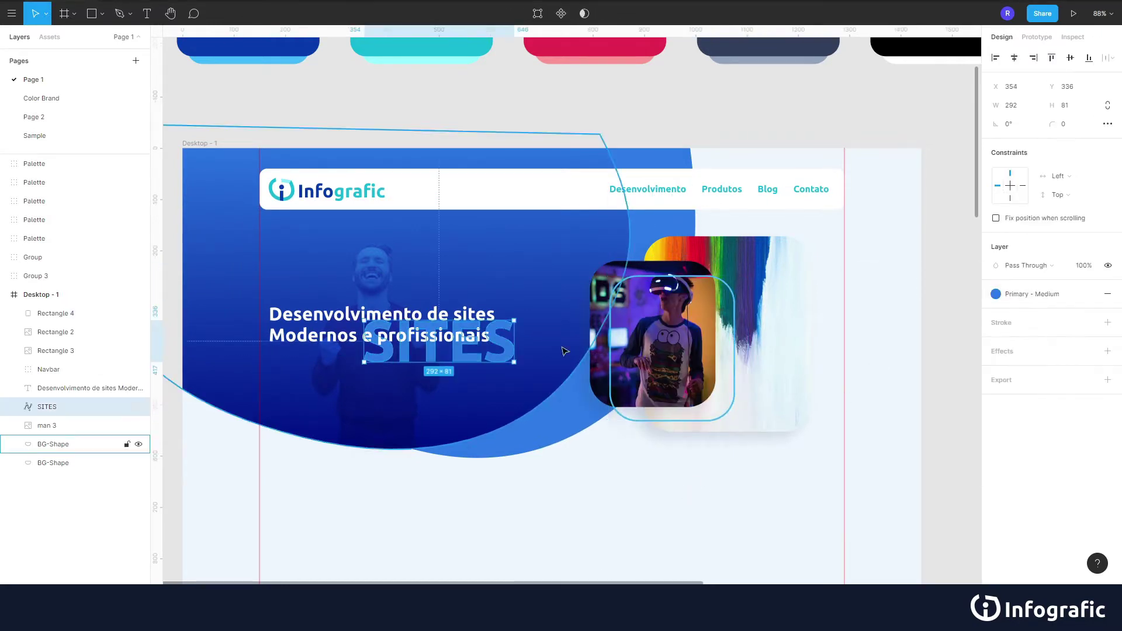
{"action": "double_click", "coordinate": [47, 425]}
{"action": "type", "text": "bg-manbg-SITES"}
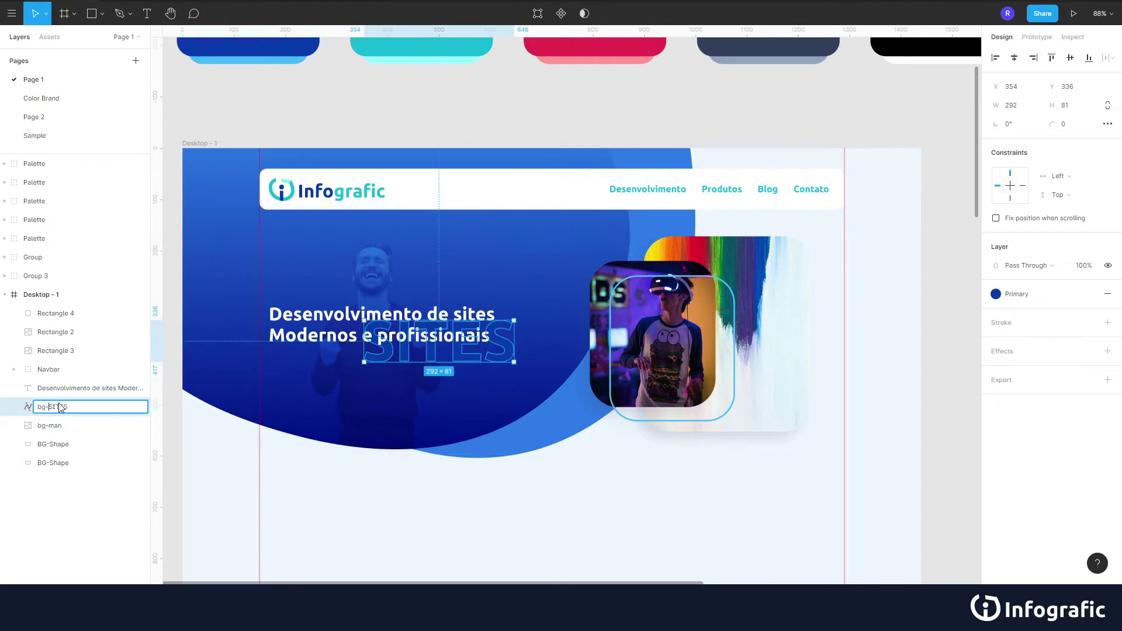
{"action": "left_click_drag", "start_coordinate": [49, 368], "coordinate": [49, 309]}
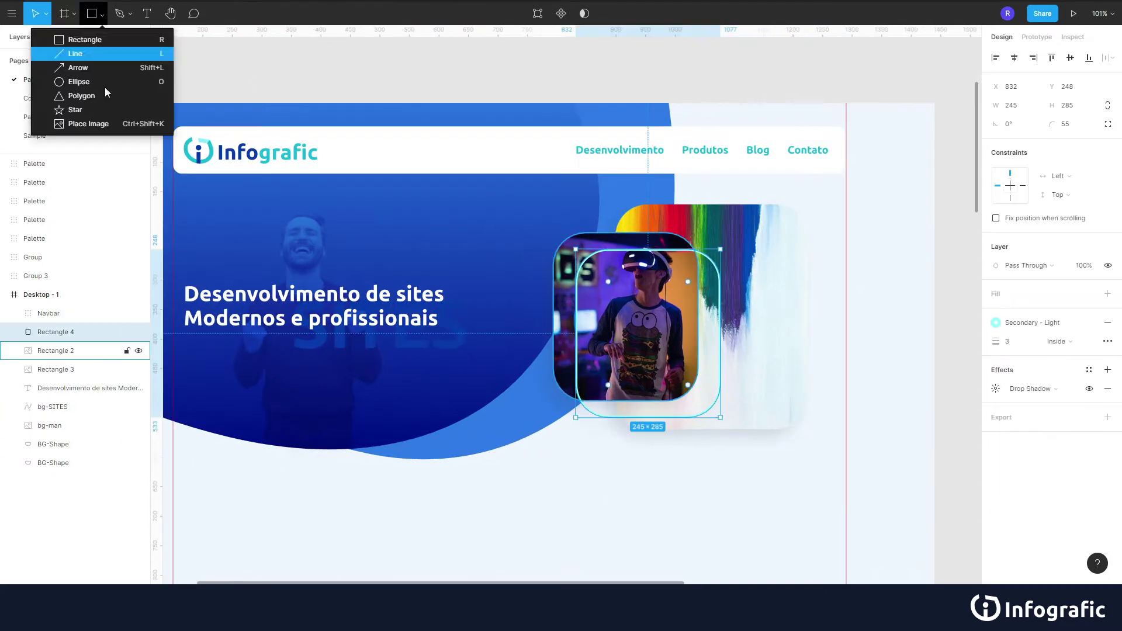
Draw a triangle polygon beside the hero photo filled with cyan 2FE4ED at 20%
{"action": "left_click", "coordinate": [88, 93]}
{"action": "left_click_drag", "start_coordinate": [628, 306], "coordinate": [830, 507]}
{"action": "left_click", "coordinate": [996, 332]}
{"action": "left_click", "coordinate": [1089, 313]}
{"action": "left_click", "coordinate": [1093, 422]}
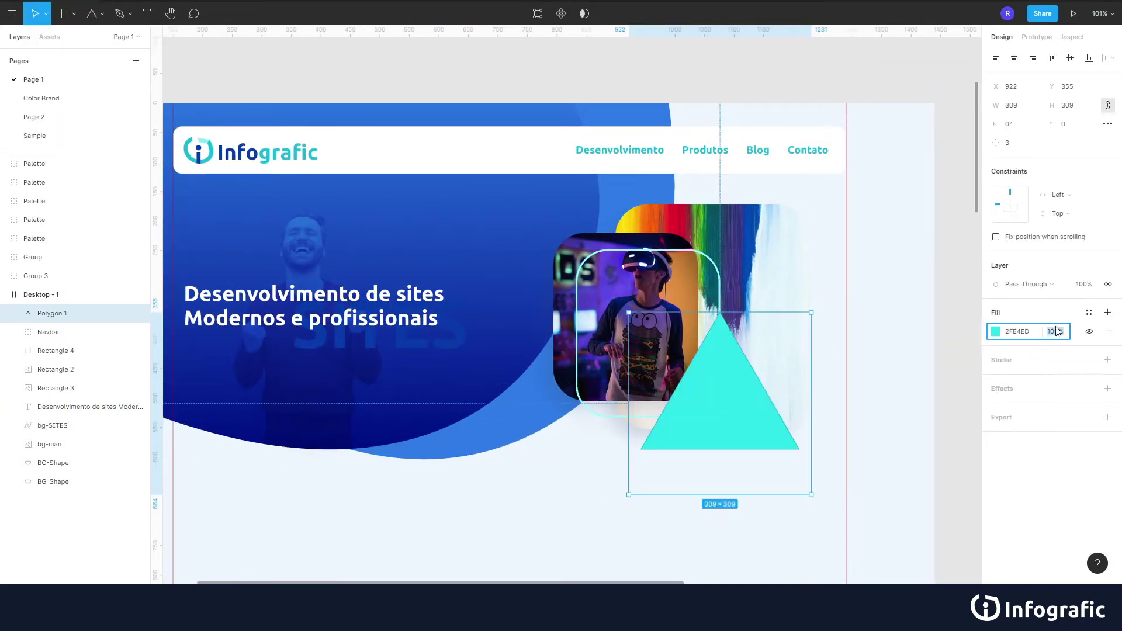
{"action": "type", "text": "20"}
{"action": "left_click", "coordinate": [1108, 360]}
{"action": "left_click", "coordinate": [996, 379]}
Give the triangle a 3px Secondary - Medium stroke, size 364×364, and a linear gradient fill
{"action": "left_click", "coordinate": [940, 532]}
{"action": "left_click", "coordinate": [1006, 379]}
{"action": "type", "text": "3"}
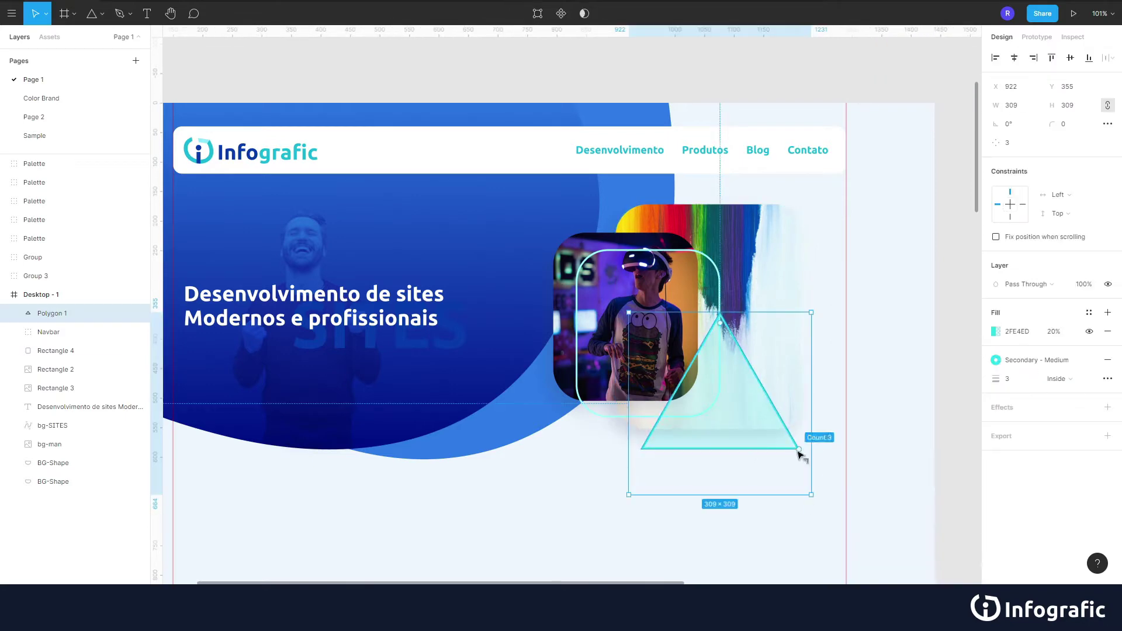
{"action": "left_click_drag", "start_coordinate": [811, 495], "coordinate": [828, 551]}
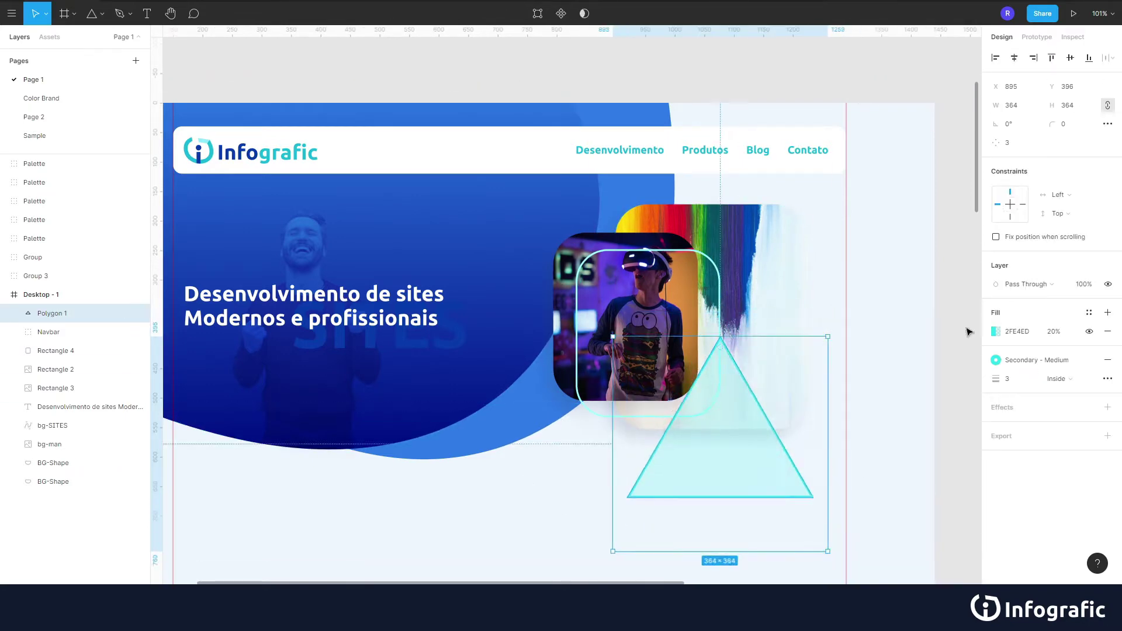
{"action": "left_click", "coordinate": [996, 331]}
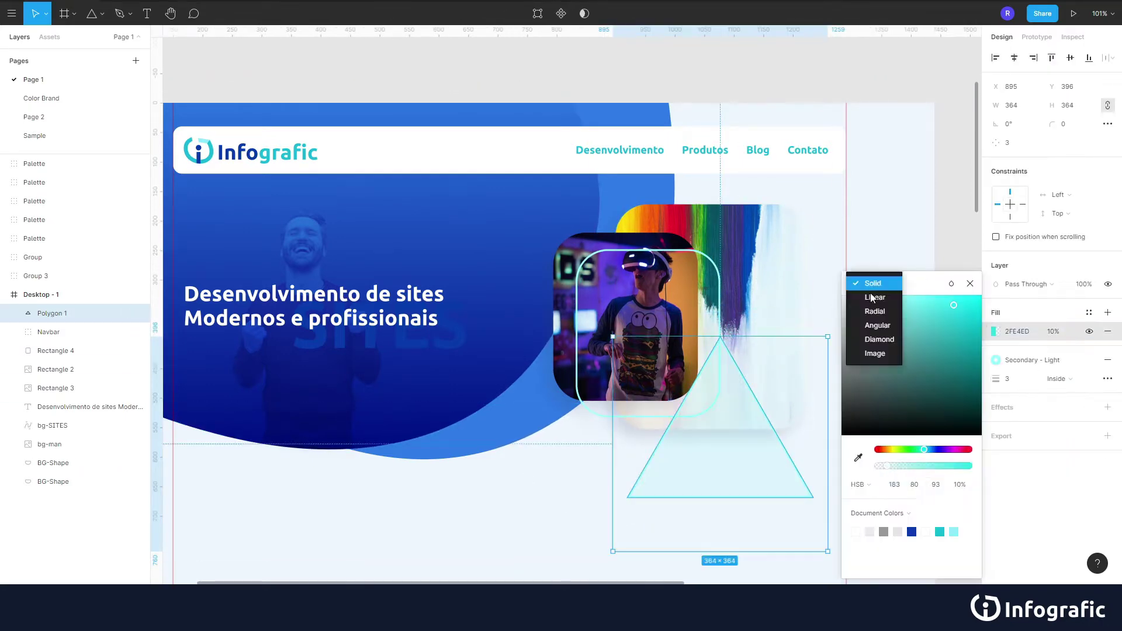
{"action": "left_click", "coordinate": [874, 297]}
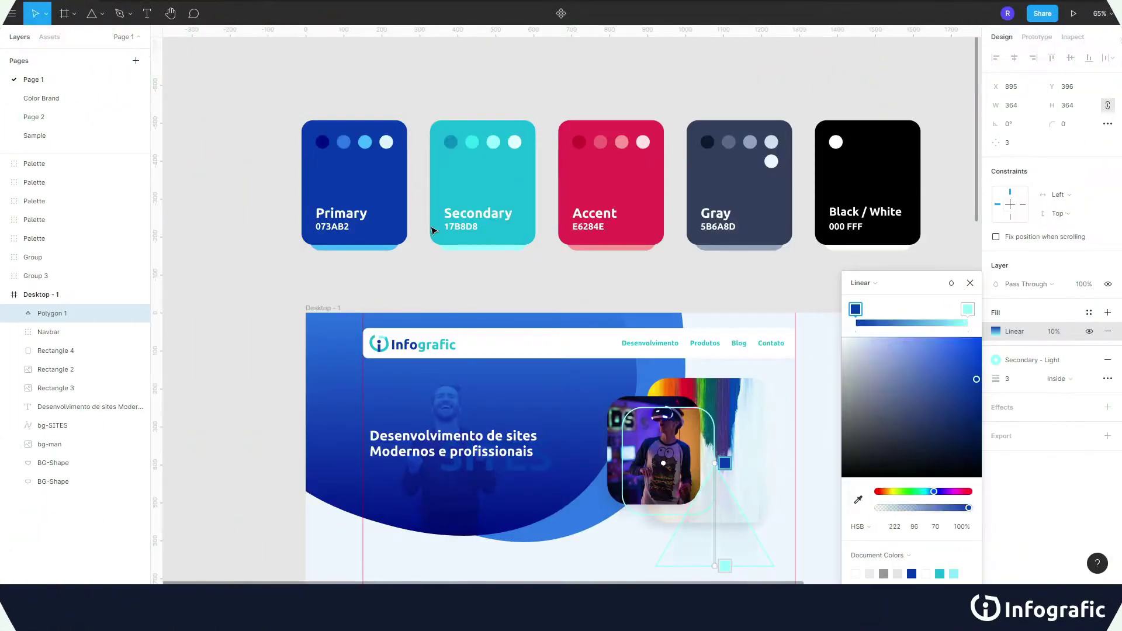
Duplicate the BG-Shape outline curve and launch the Flaticons plugin for the Studio Web icon
{"action": "key", "text": "ctrl+d"}
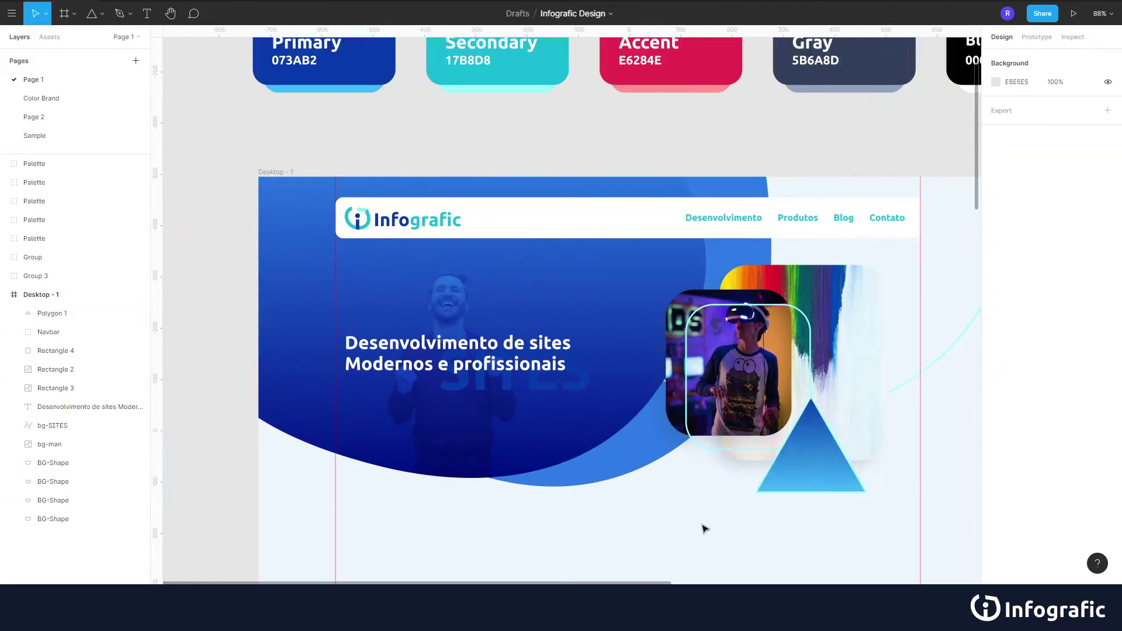
{"action": "right_click", "coordinate": [467, 469]}
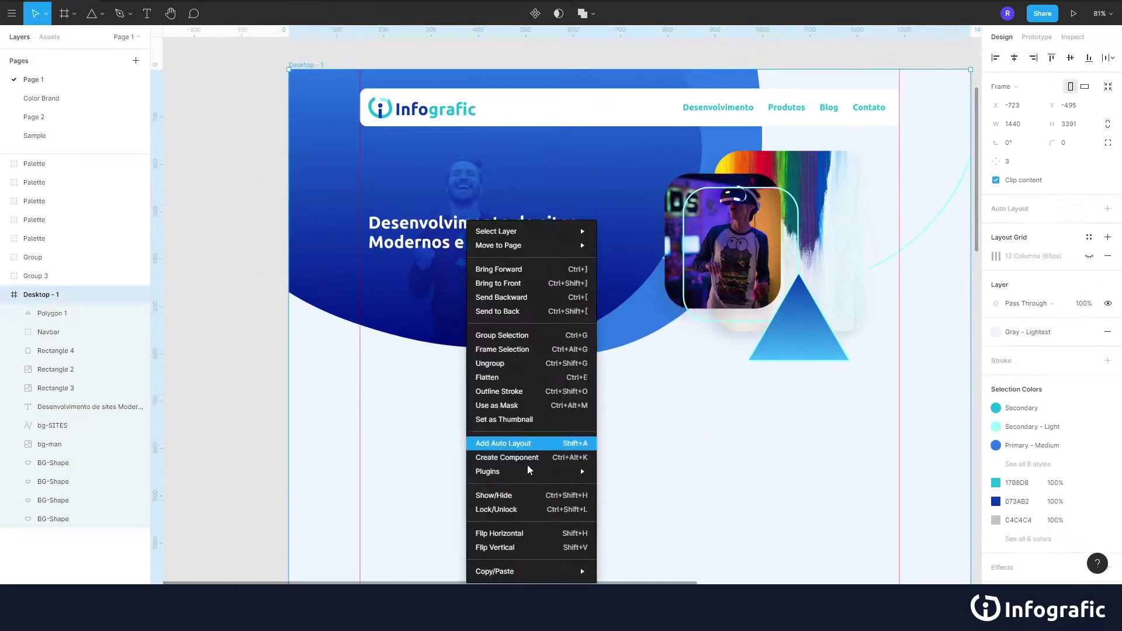
{"action": "mouse_move", "coordinate": [508, 471]}
{"action": "left_click", "coordinate": [649, 409]}
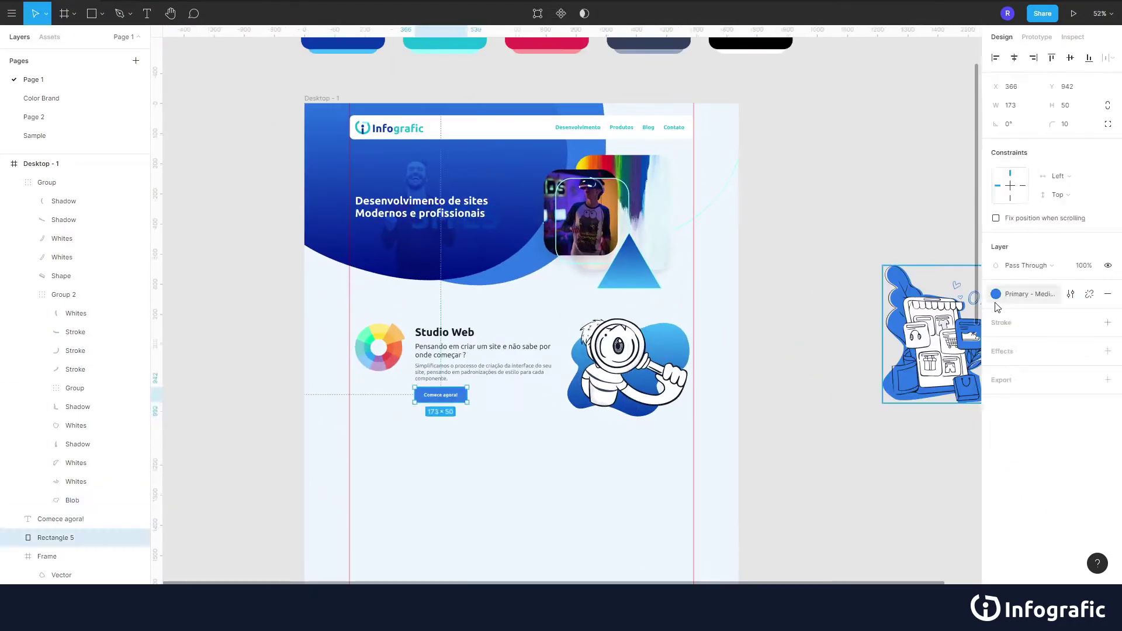
Reshape an ellipse into a white blob behind the magnifier and duplicate the outlined triangle
{"action": "key", "text": "o"}
{"action": "left_click_drag", "start_coordinate": [565, 325], "coordinate": [702, 416]}
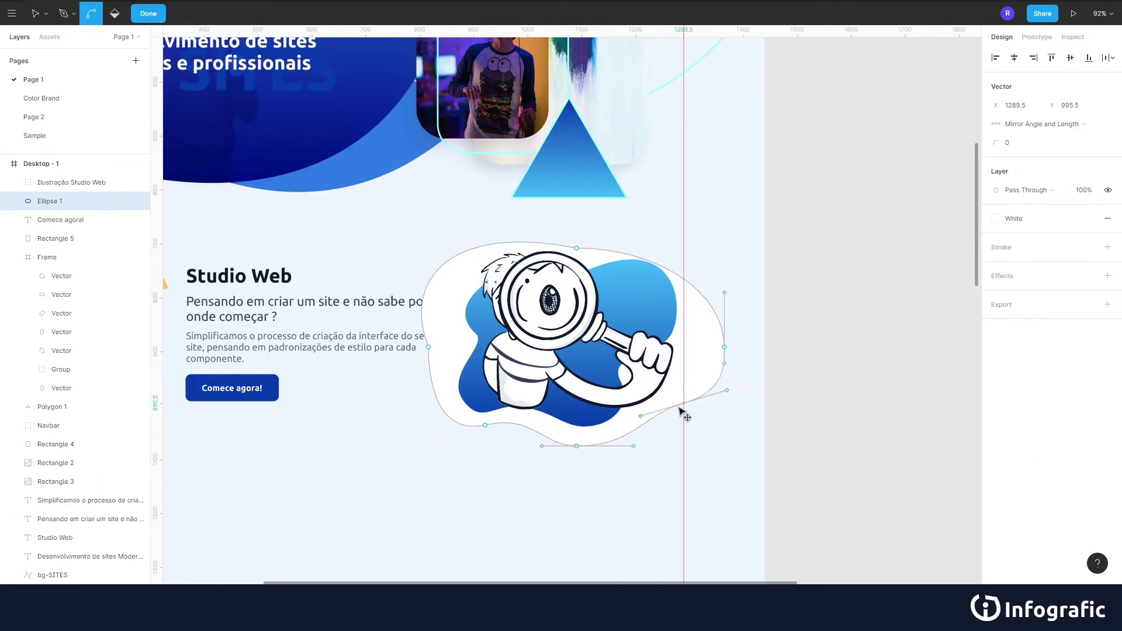
{"action": "key", "text": "Escape"}
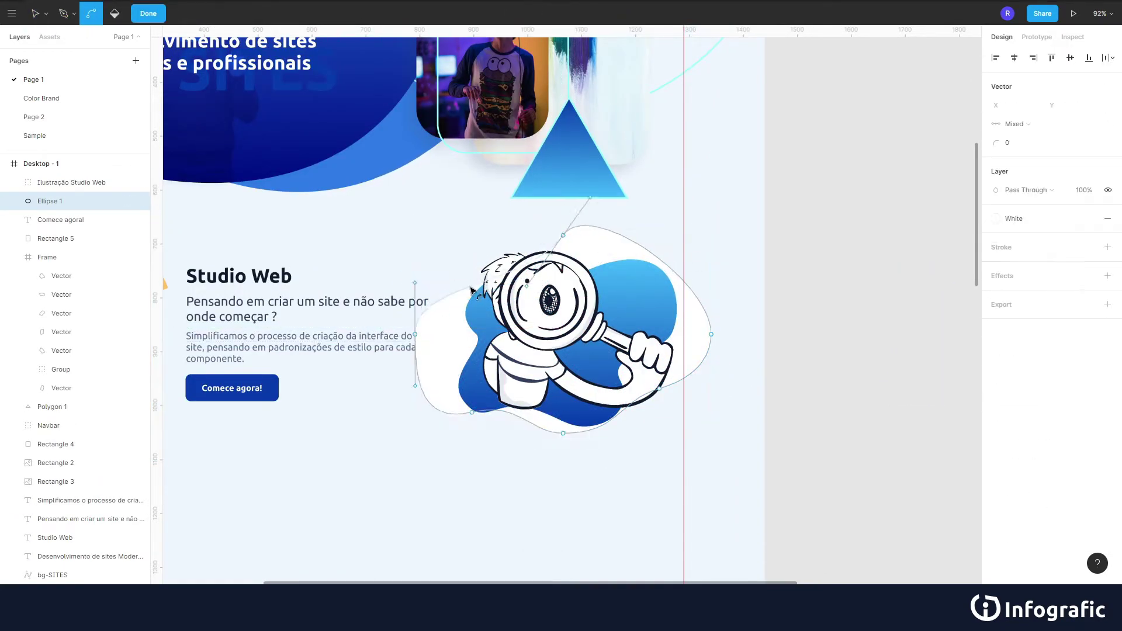
{"action": "key", "text": "ctrl+d"}
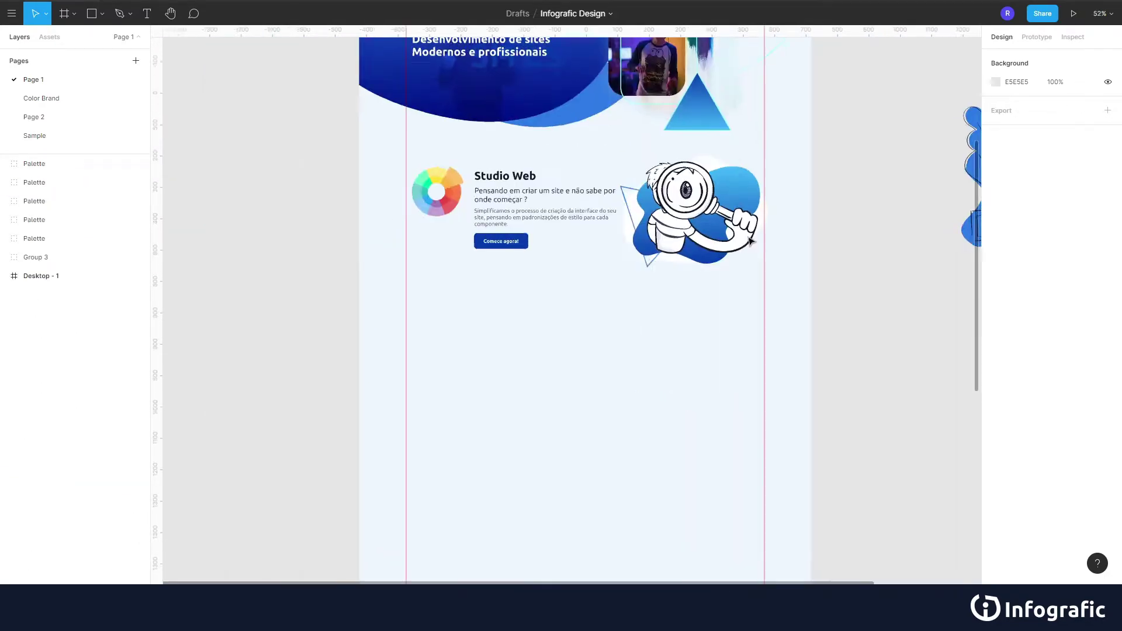
Show the layout grid and align the Studio Web texts and colour wheel to the first column
{"action": "scroll", "coordinate": [751, 241], "scroll_direction": "up", "scroll_amount": 3}
{"action": "left_click", "coordinate": [401, 261]}
{"action": "left_click", "coordinate": [401, 283], "text": "shift"}
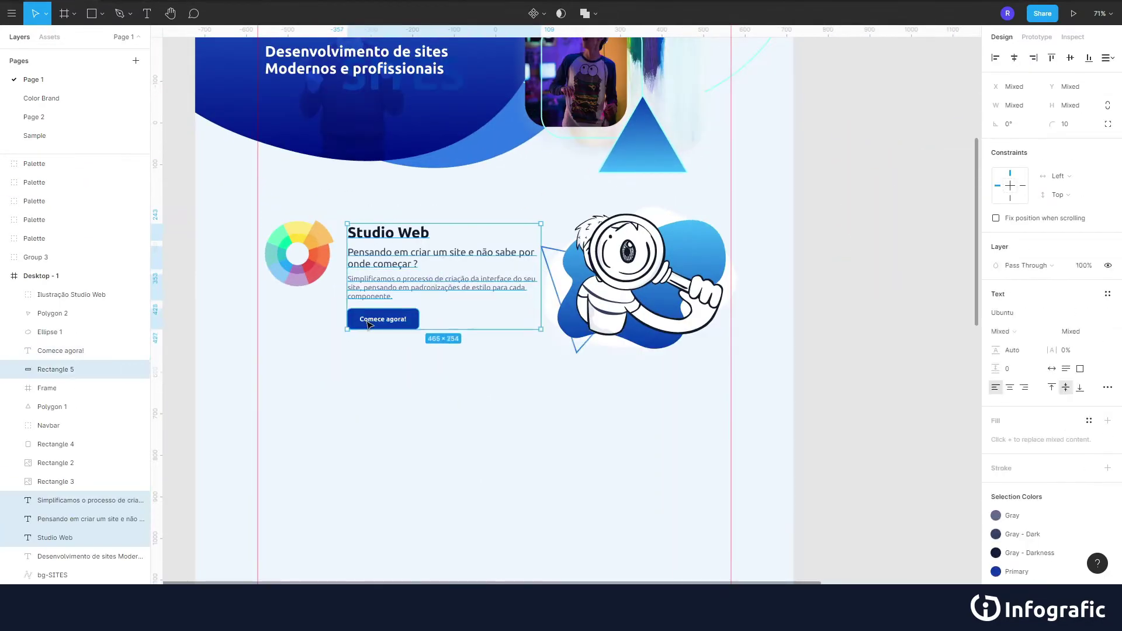
{"action": "key", "text": "ctrl+shift+4"}
{"action": "scroll", "coordinate": [381, 242], "scroll_direction": "up", "scroll_amount": 3}
{"action": "left_click", "coordinate": [380, 351]}
{"action": "left_click", "coordinate": [269, 269]}
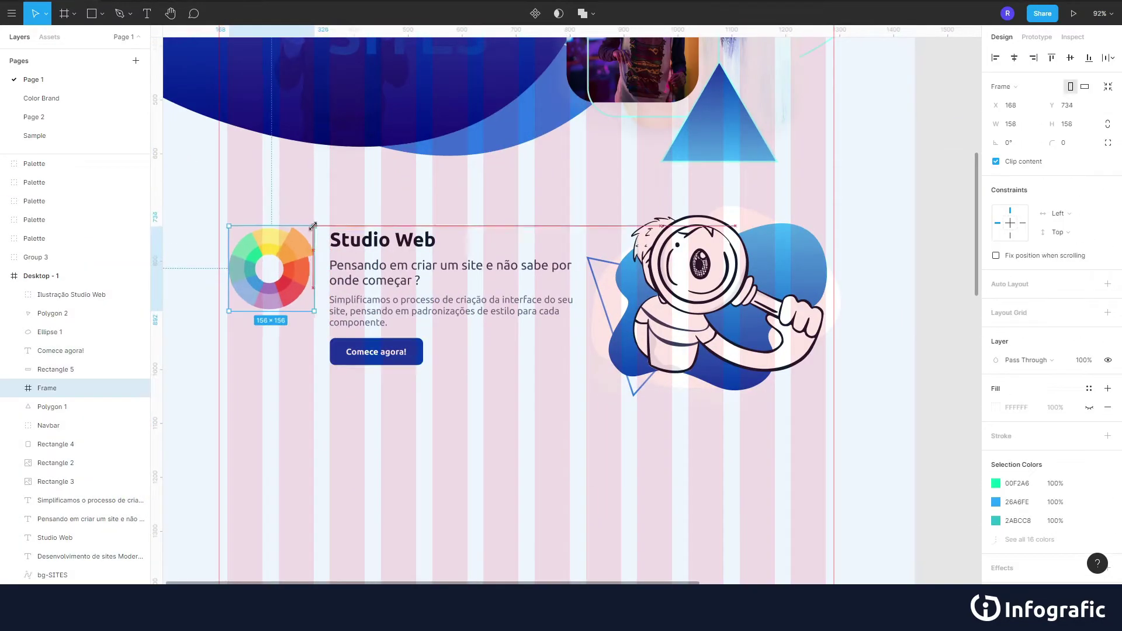
{"action": "left_click_drag", "start_coordinate": [580, 293], "coordinate": [556, 292]}
{"action": "left_click", "coordinate": [896, 309]}
Copy the Studio Web block below and retitle the copy's heading to E-commerce
{"action": "scroll", "coordinate": [896, 310], "scroll_direction": "down", "scroll_amount": 1}
{"action": "left_click_drag", "start_coordinate": [579, 351], "coordinate": [225, 166]}
{"action": "left_click_drag", "start_coordinate": [380, 245], "coordinate": [637, 468]}
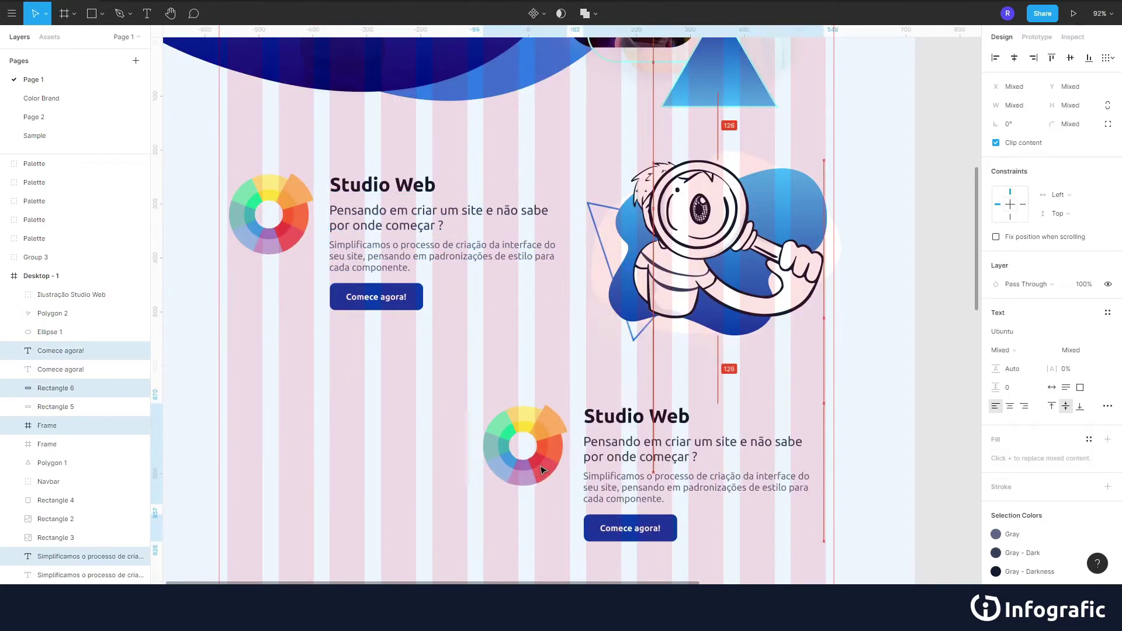
{"action": "scroll", "coordinate": [876, 439], "scroll_direction": "down", "scroll_amount": 2}
{"action": "double_click", "coordinate": [637, 299]}
{"action": "type", "text": "E-commerce"}
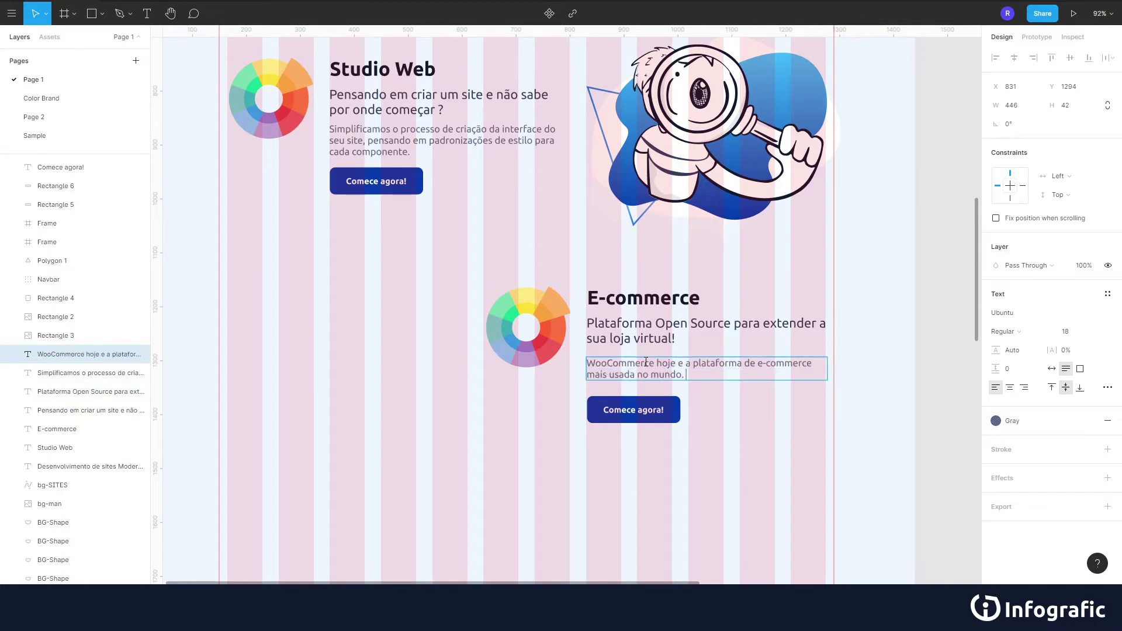
Finish the WooCommerce body text ending 'da sua loja.' and relaunch the Flaticons plugin
{"action": "type", "text": "da sua loja."}
{"action": "left_click", "coordinate": [647, 411]}
{"action": "type", "text": "Abra sua loja!"}
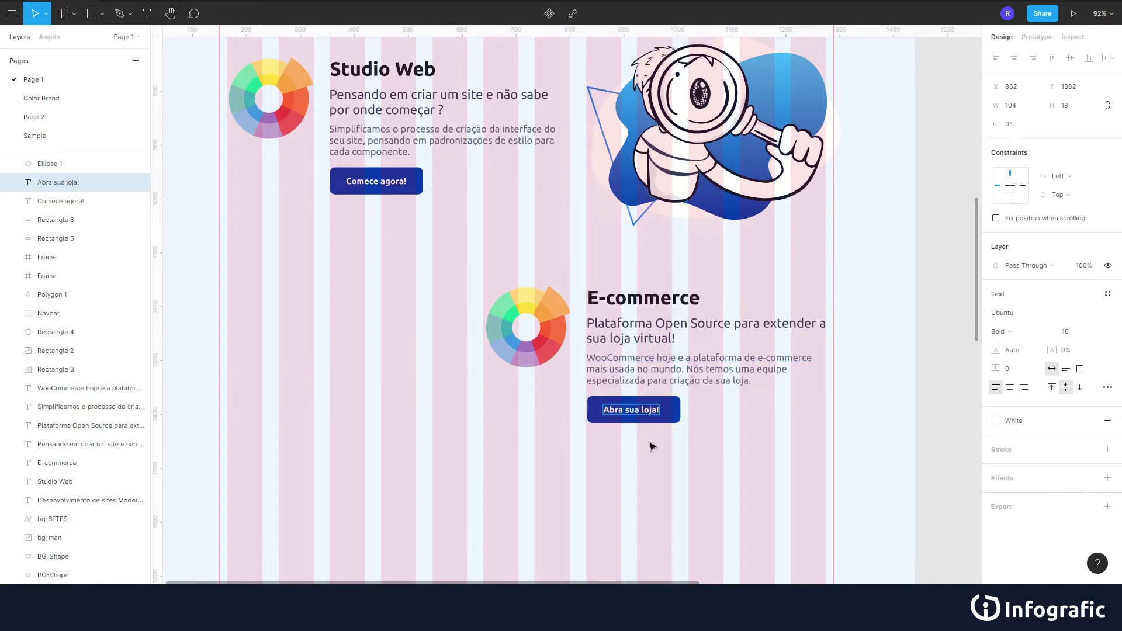
{"action": "key", "text": "Escape"}
{"action": "key", "text": "Escape"}
{"action": "key", "text": "ctrl+alt+p"}
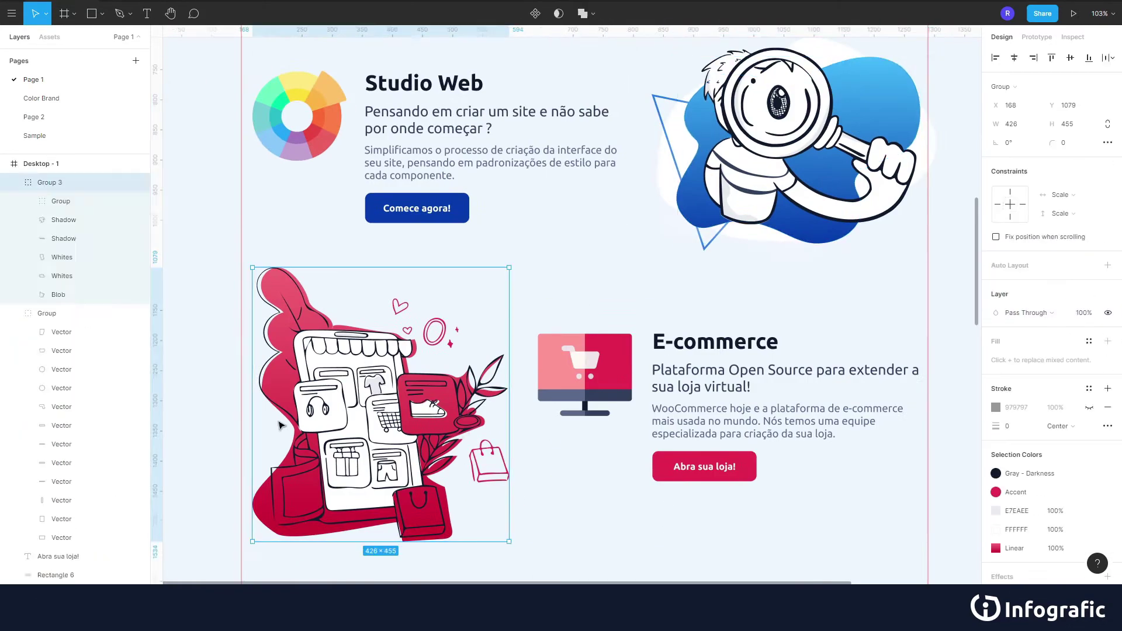
Paste the blob behind the shop illustration, shrink it leftward, then paste the rounded outline frame
{"action": "key", "text": "ctrl+v"}
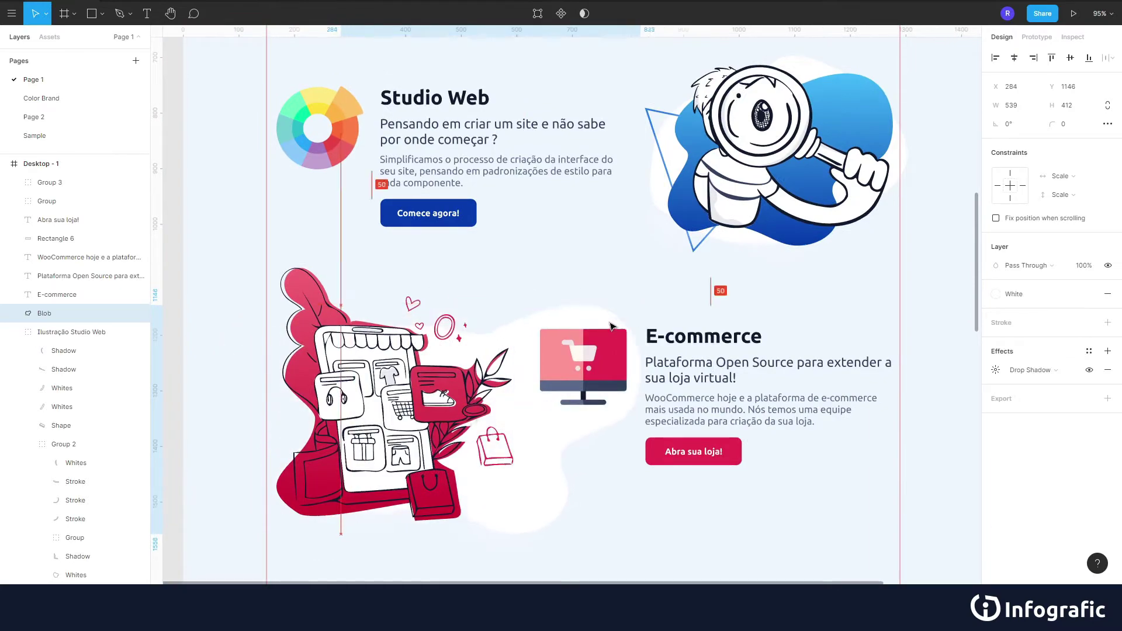
{"action": "left_click_drag", "start_coordinate": [611, 325], "coordinate": [532, 301]}
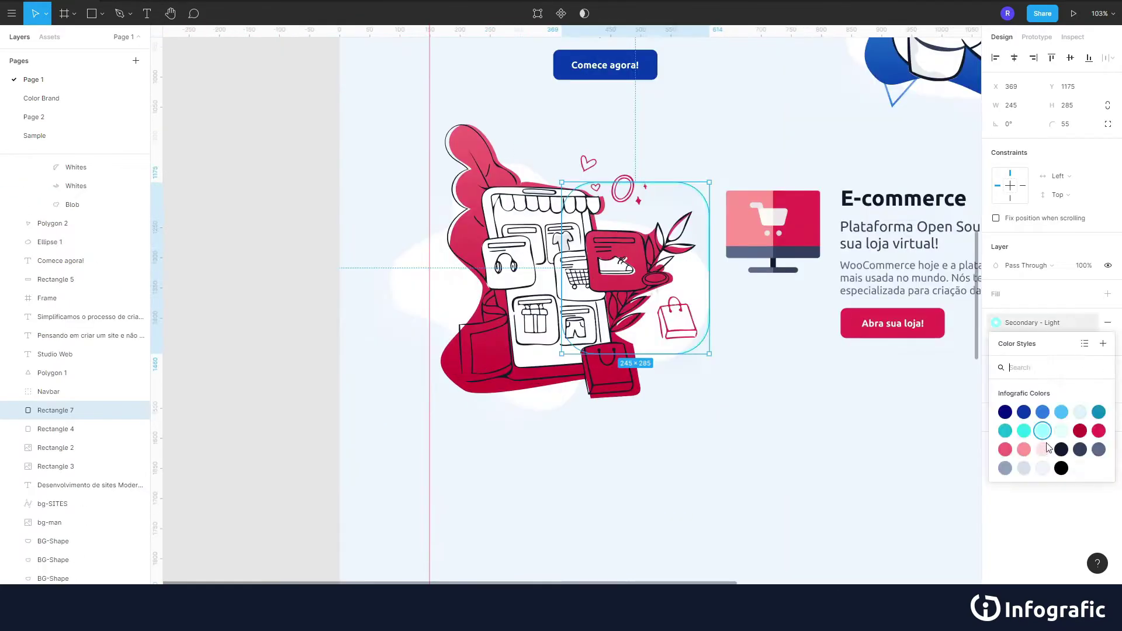
{"action": "key", "text": "ctrl+v"}
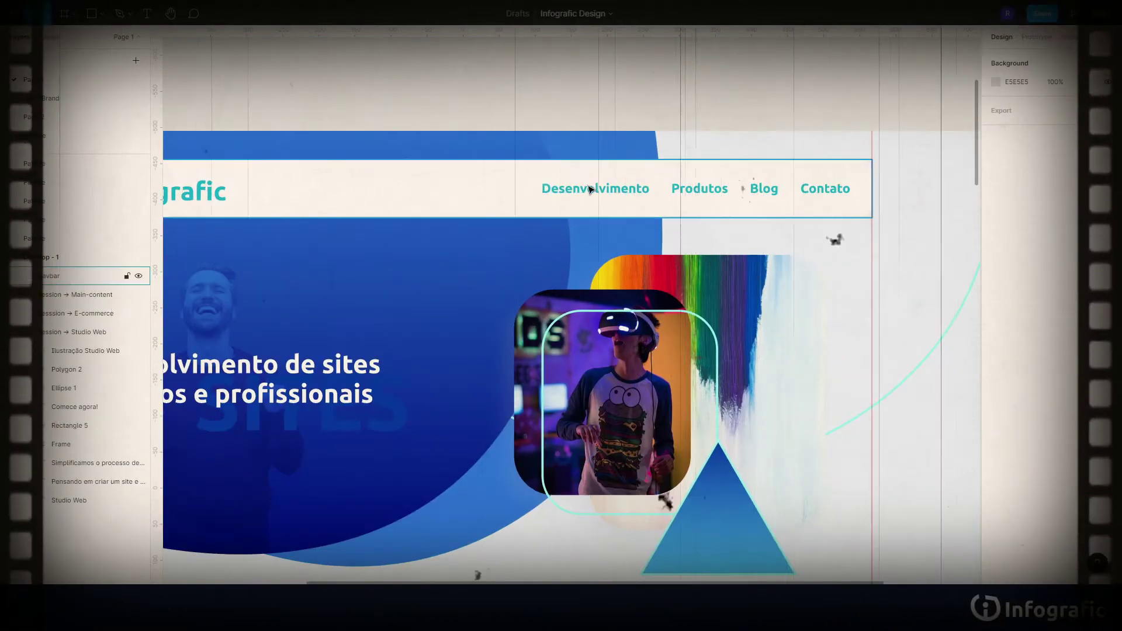
Shift the navbar menu links about 300 px left and select the white bar for 970 px width
{"action": "double_click", "coordinate": [591, 190]}
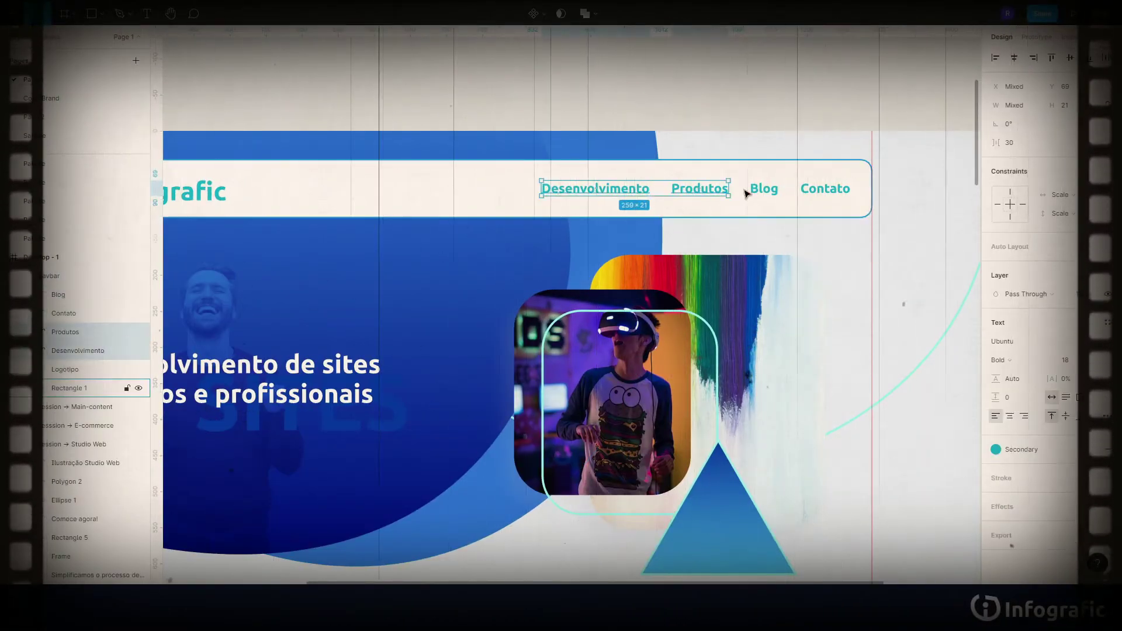
{"action": "scroll", "coordinate": [624, 174], "scroll_direction": "down", "scroll_amount": 2}
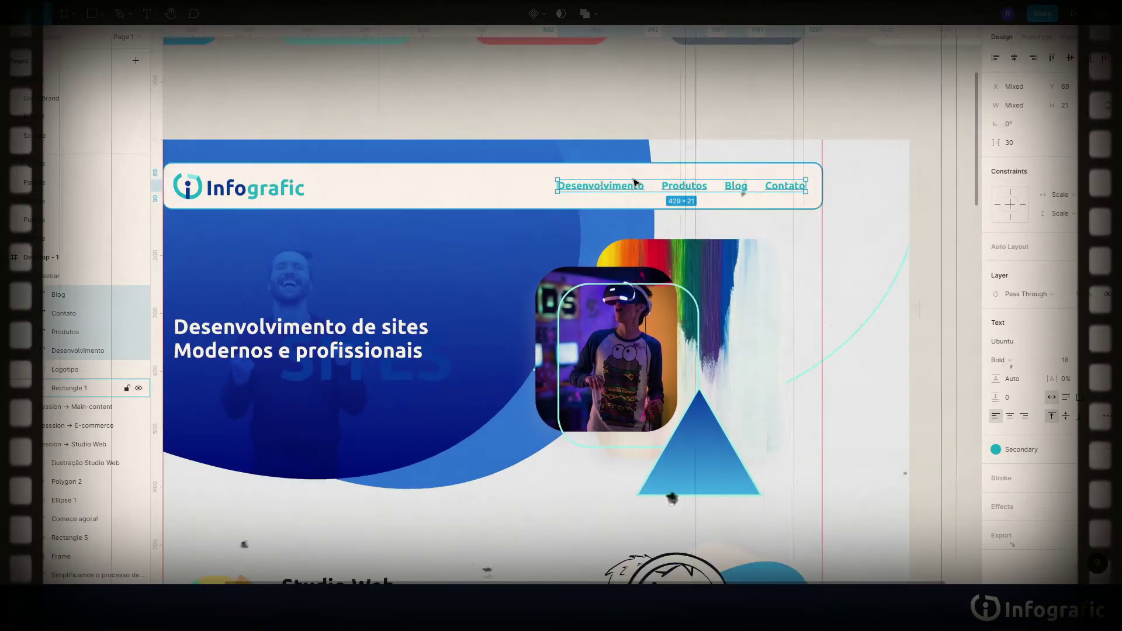
{"action": "left_click_drag", "start_coordinate": [621, 190], "coordinate": [446, 185]}
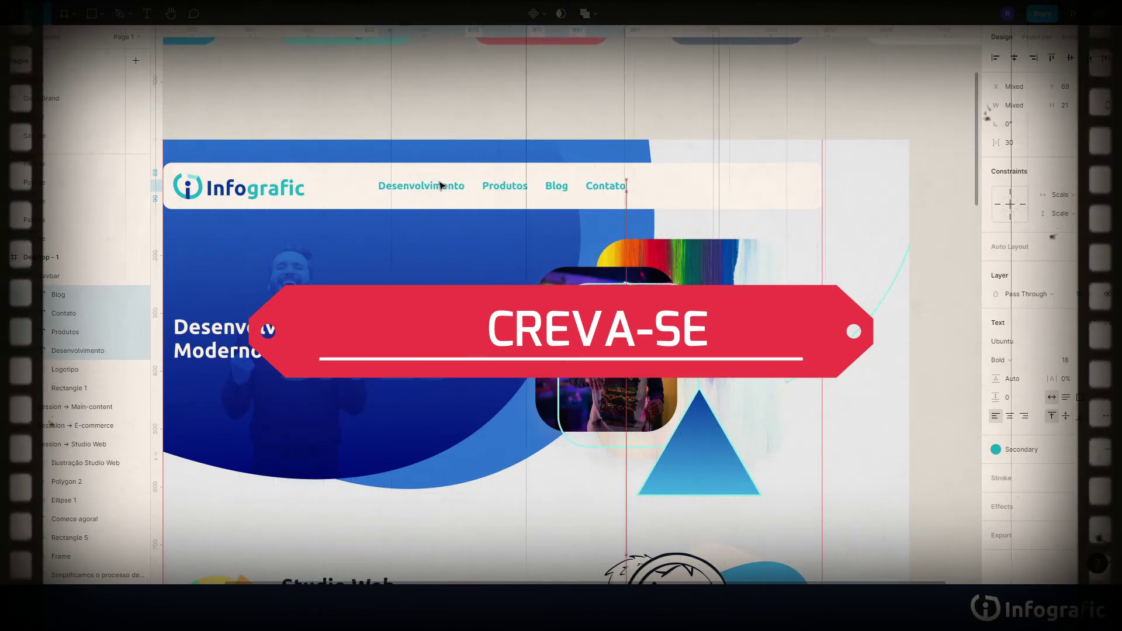
{"action": "left_click", "coordinate": [331, 192]}
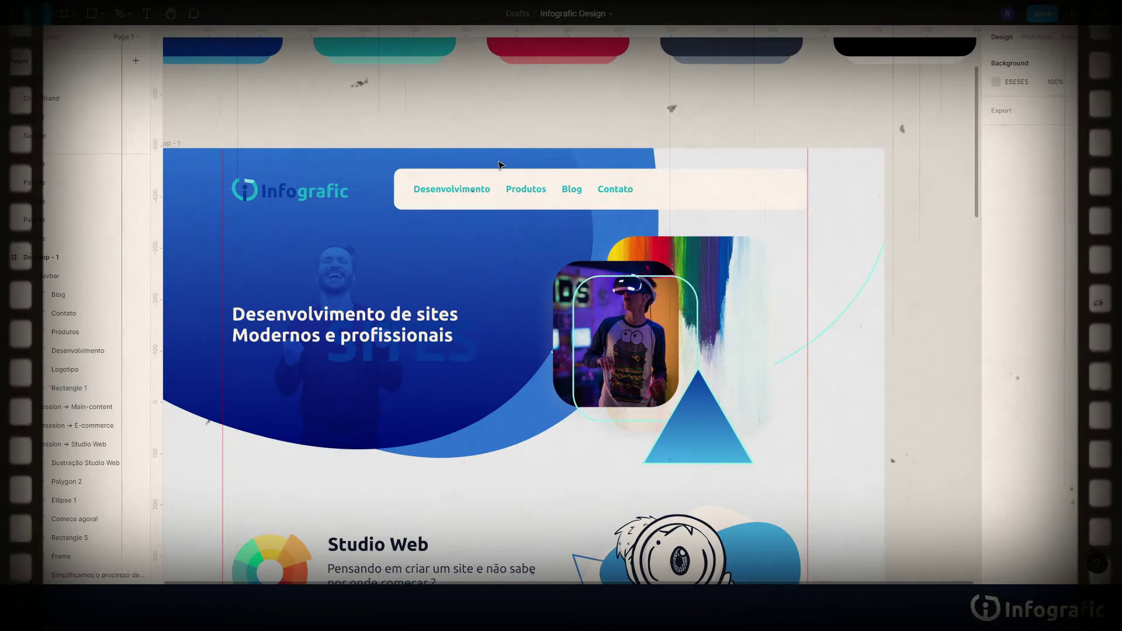
{"action": "left_click", "coordinate": [796, 189]}
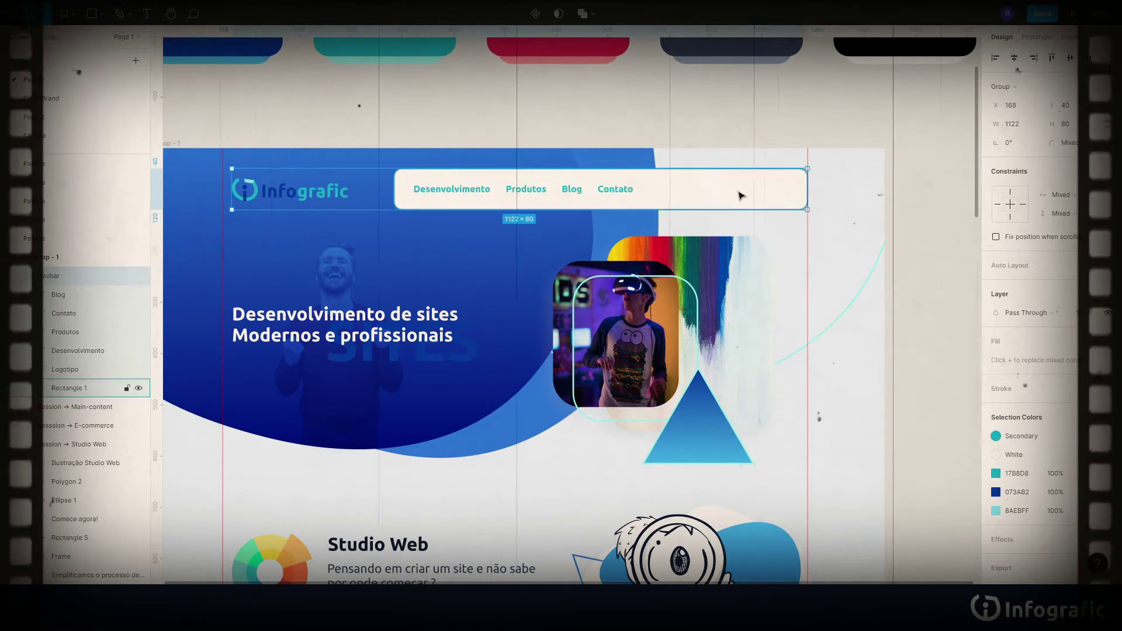
{"action": "left_click", "coordinate": [742, 195]}
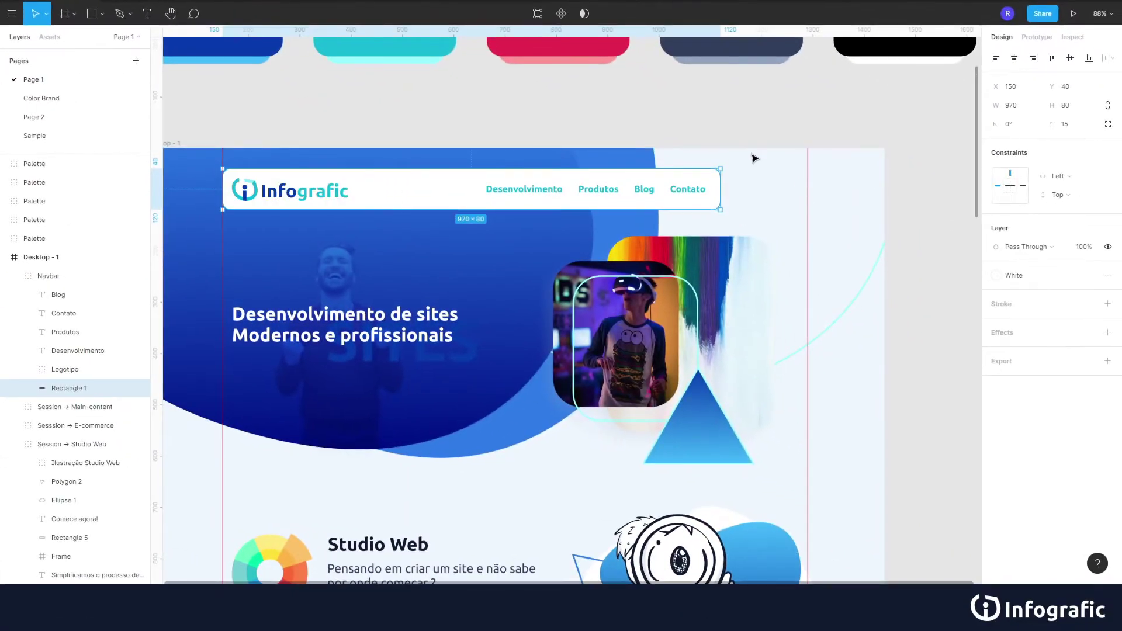
Duplicate the navbar rectangle into an 80×80 white button holding a Flaticons YouTube icon
{"action": "left_click", "coordinate": [401, 195]}
{"action": "key", "text": "ctrl+d"}
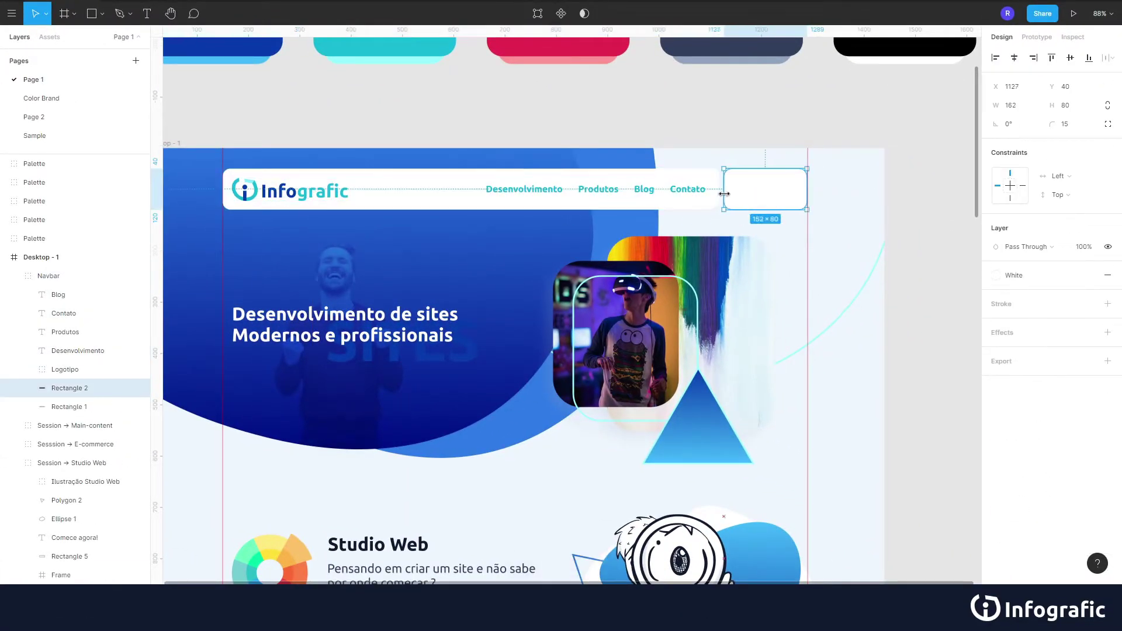
{"action": "left_click", "coordinate": [653, 193]}
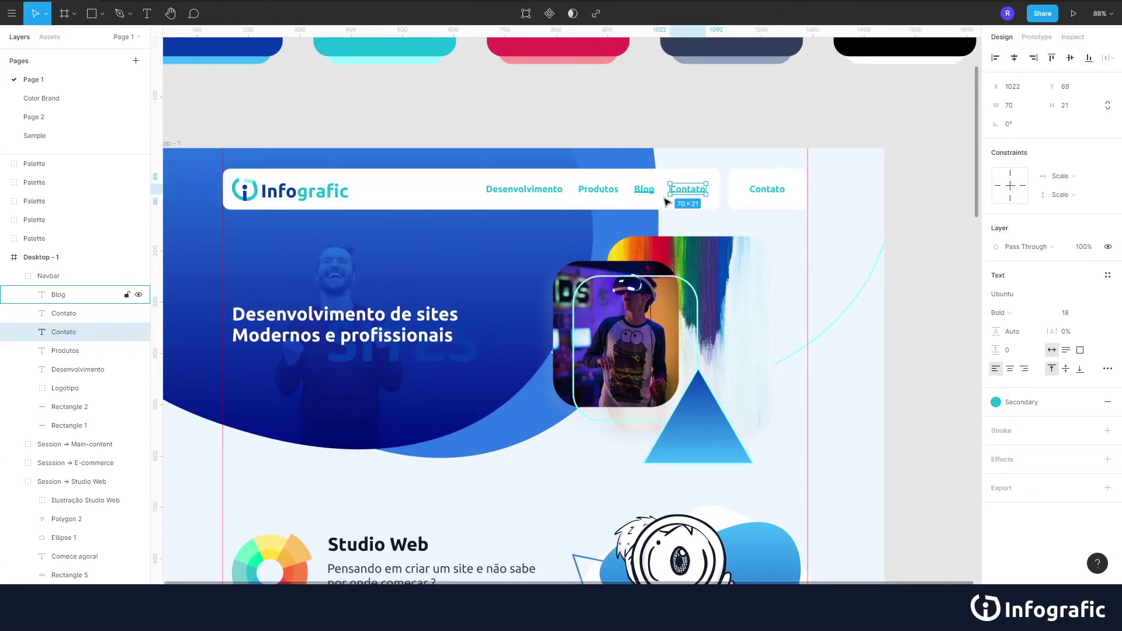
{"action": "right_click", "coordinate": [390, 96]}
{"action": "left_click", "coordinate": [549, 142]}
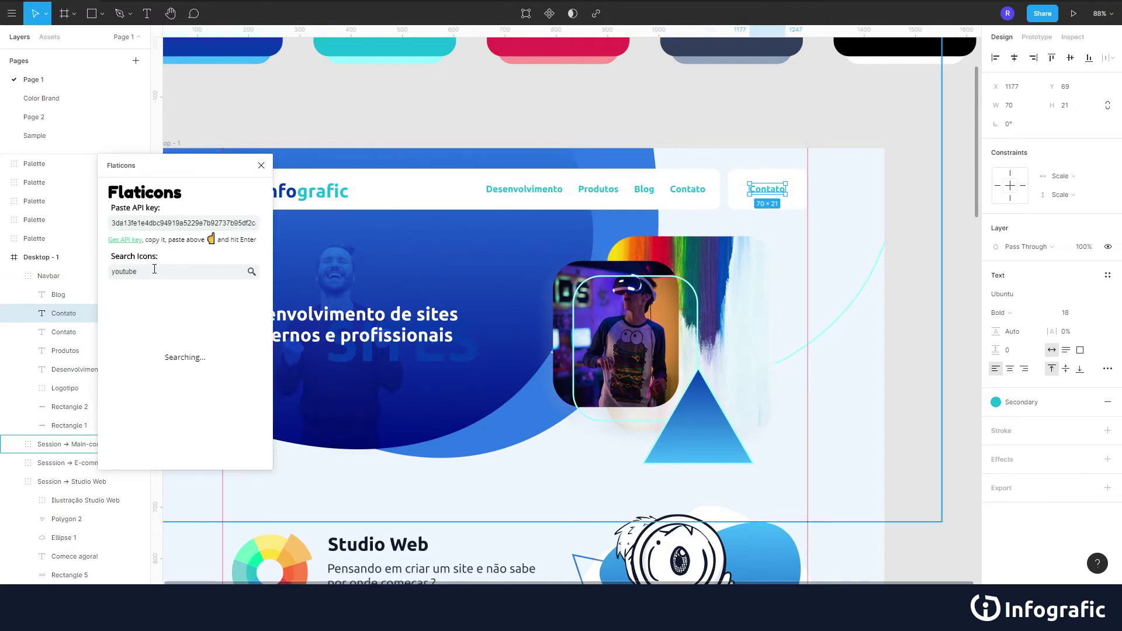
{"action": "left_click", "coordinate": [197, 300]}
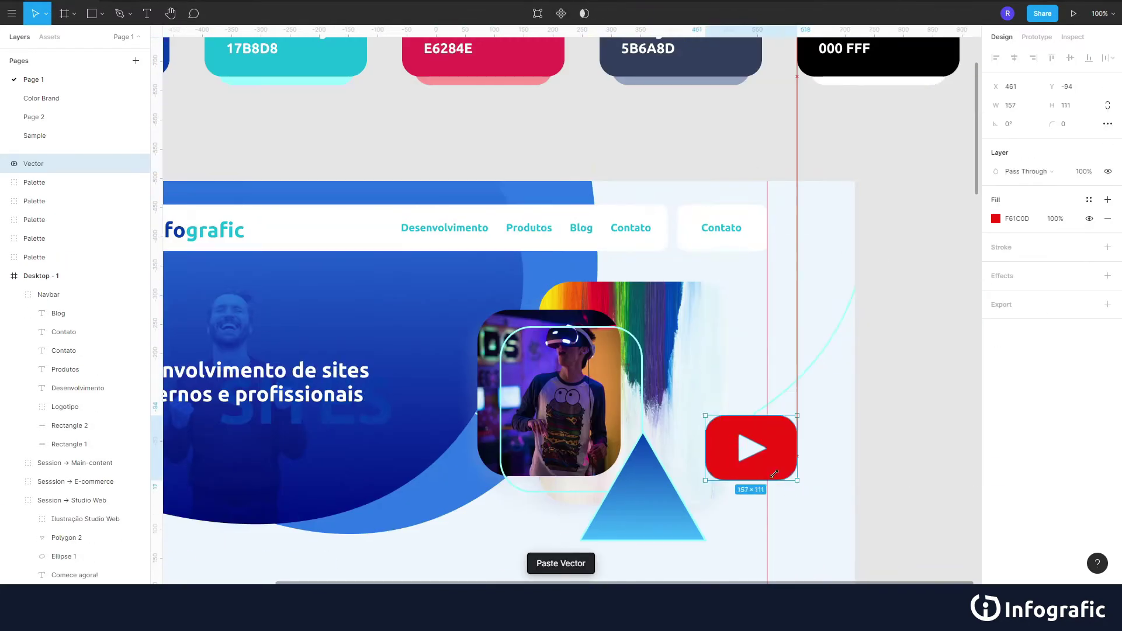
{"action": "left_click_drag", "start_coordinate": [774, 474], "coordinate": [710, 429]}
{"action": "scroll", "coordinate": [757, 230], "scroll_direction": "up", "scroll_amount": 5}
{"action": "left_click_drag", "start_coordinate": [760, 137], "coordinate": [743, 234]}
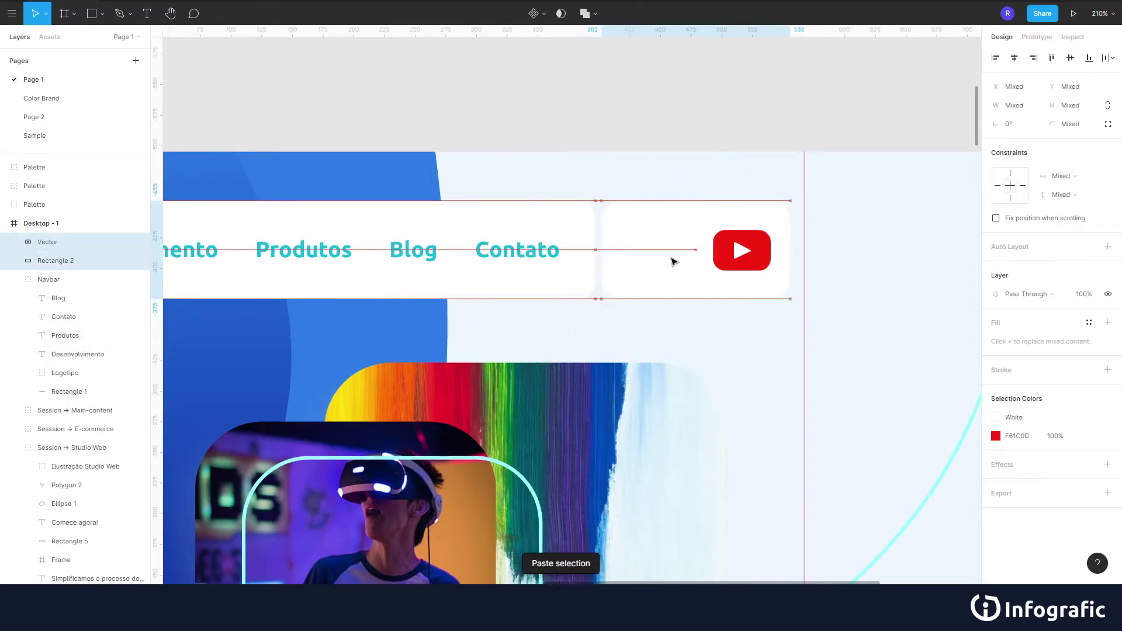
{"action": "left_click_drag", "start_coordinate": [614, 255], "coordinate": [706, 255]}
Duplicate the button, group each icon with its tile, and paste in the Facebook icon
{"action": "key", "text": "ctrl+d"}
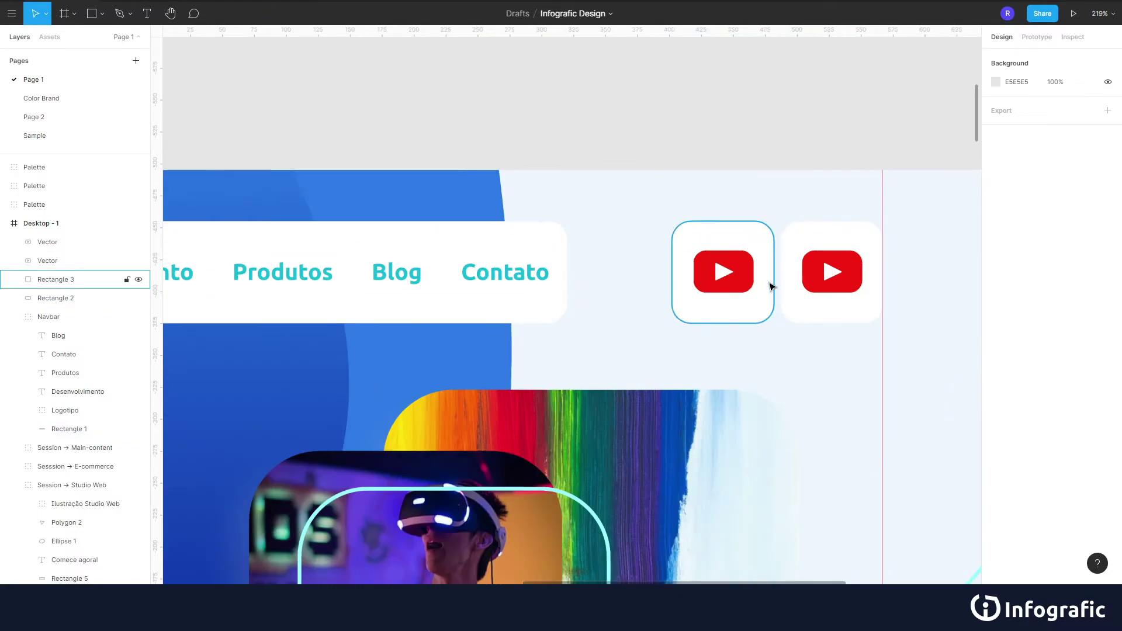
{"action": "left_click", "coordinate": [772, 286], "text": "shift"}
{"action": "key", "text": "ctrl+g"}
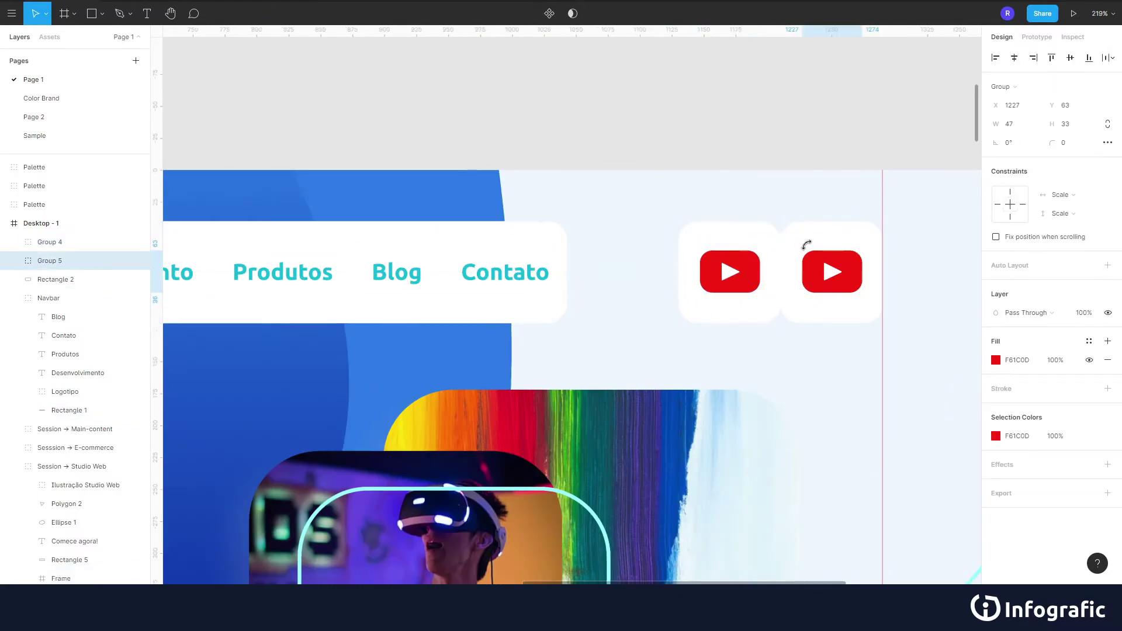
{"action": "scroll", "coordinate": [778, 287], "scroll_direction": "up", "scroll_amount": 3}
{"action": "scroll", "coordinate": [809, 283], "scroll_direction": "down", "scroll_amount": 5}
{"action": "key", "text": "ctrl+v"}
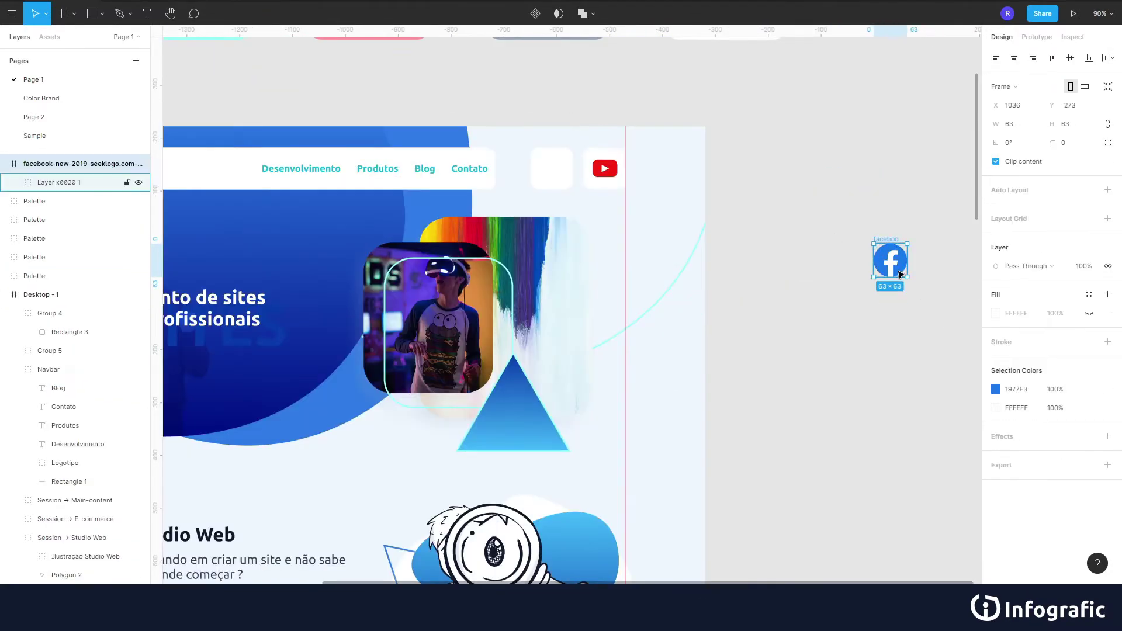
{"action": "scroll", "coordinate": [558, 136], "scroll_direction": "up", "scroll_amount": 5}
{"action": "scroll", "coordinate": [697, 227], "scroll_direction": "down", "scroll_amount": 5}
Narrow the navbar's white bar to 944 × 80 beside the two icon tiles
{"action": "left_click", "coordinate": [696, 228]}
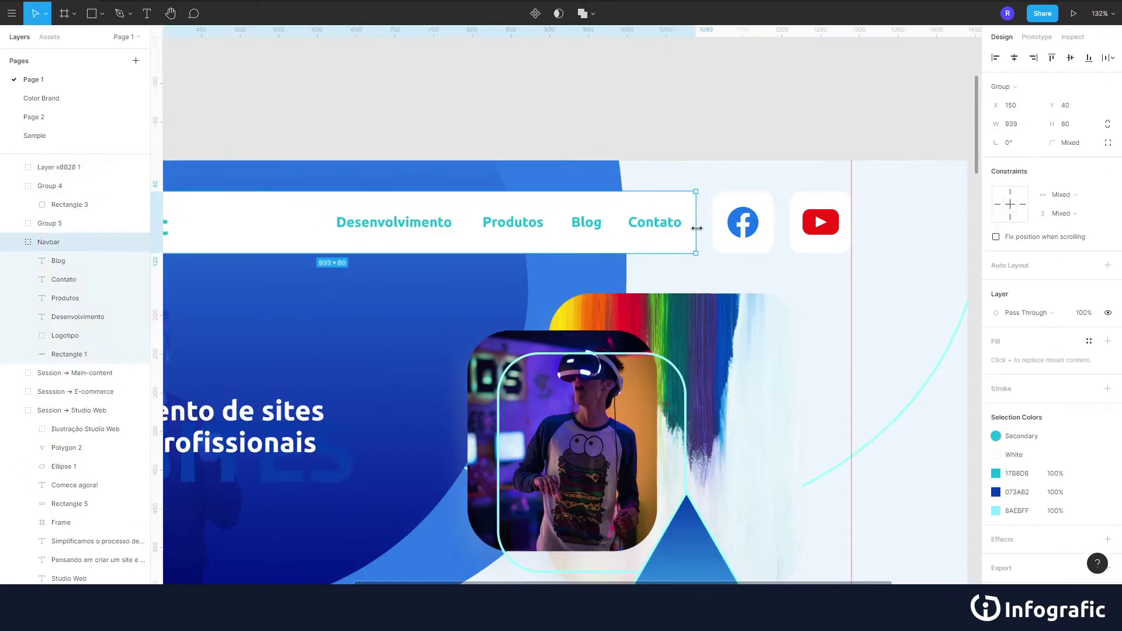
{"action": "double_click", "coordinate": [695, 233]}
{"action": "scroll", "coordinate": [694, 233], "scroll_direction": "down", "scroll_amount": 3}
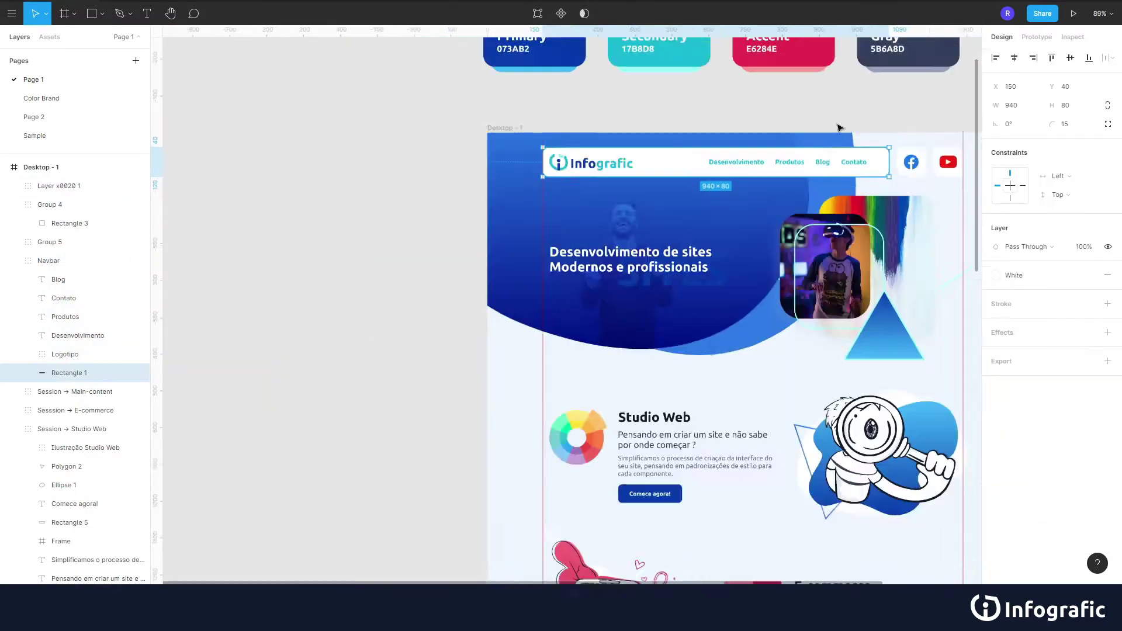
{"action": "scroll", "coordinate": [839, 128], "scroll_direction": "up", "scroll_amount": 3}
{"action": "left_click", "coordinate": [697, 216]}
{"action": "left_click", "coordinate": [661, 115]}
{"action": "scroll", "coordinate": [643, 112], "scroll_direction": "down", "scroll_amount": 3}
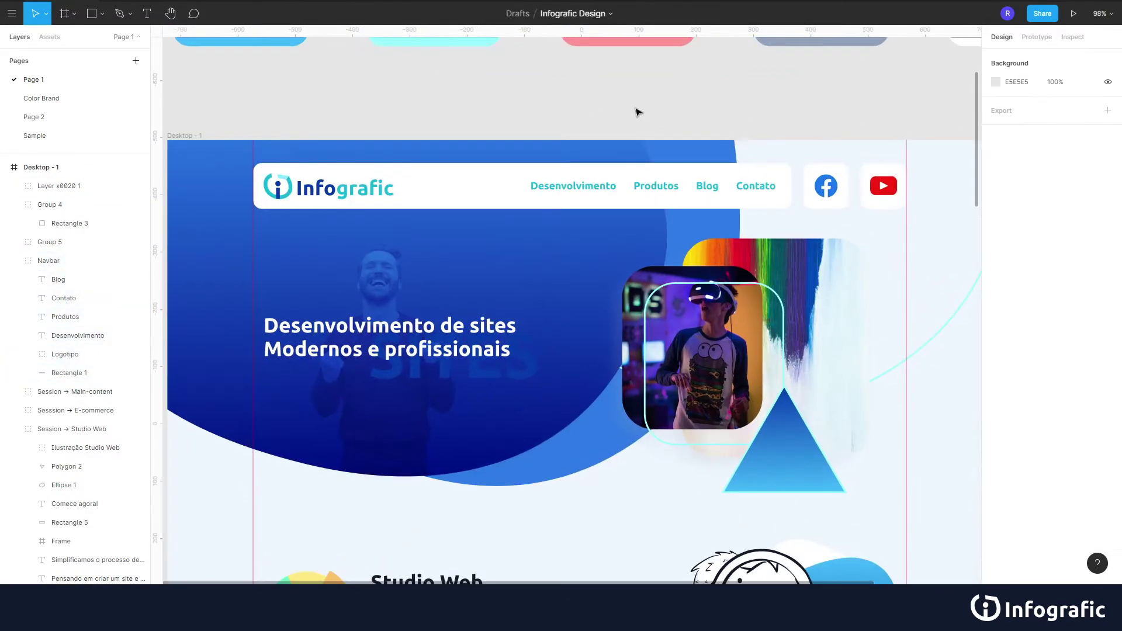
{"action": "scroll", "coordinate": [640, 110], "scroll_direction": "down", "scroll_amount": 2}
{"action": "scroll", "coordinate": [817, 373], "scroll_direction": "down", "scroll_amount": 5}
{"action": "scroll", "coordinate": [818, 373], "scroll_direction": "down", "scroll_amount": 3}
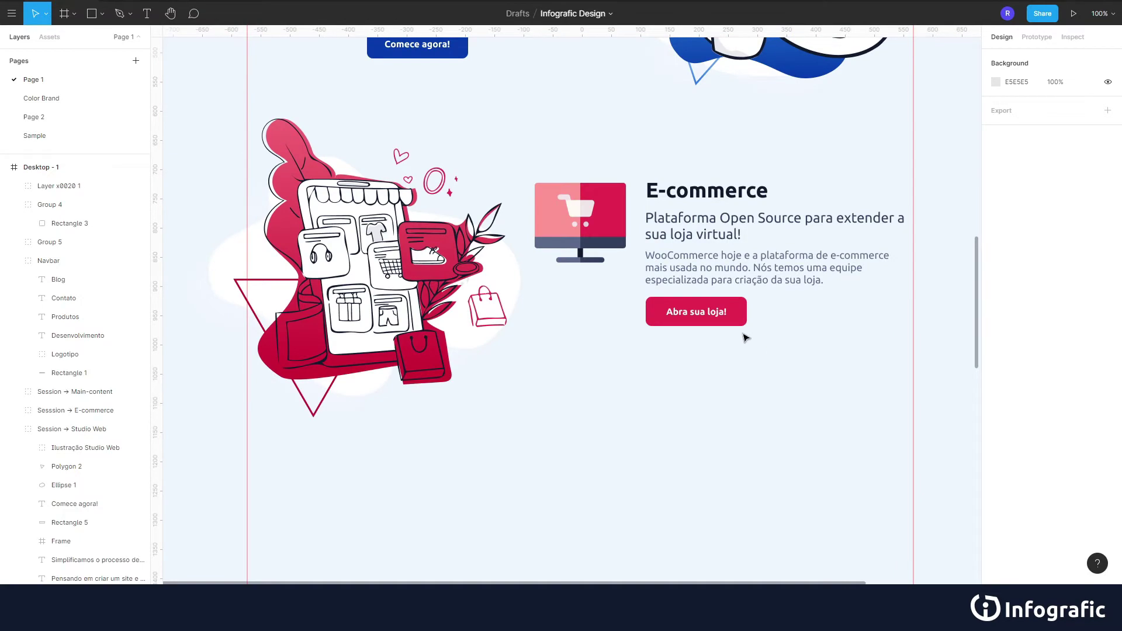
Duplicate the E-commerce heading and subtitle and draw a 1440-wide Gray - Darkness band below
{"action": "scroll", "coordinate": [746, 338], "scroll_direction": "up", "scroll_amount": 2}
{"action": "scroll", "coordinate": [719, 351], "scroll_direction": "up", "scroll_amount": 3}
{"action": "scroll", "coordinate": [738, 270], "scroll_direction": "down", "scroll_amount": 1, "text": "ctrl"}
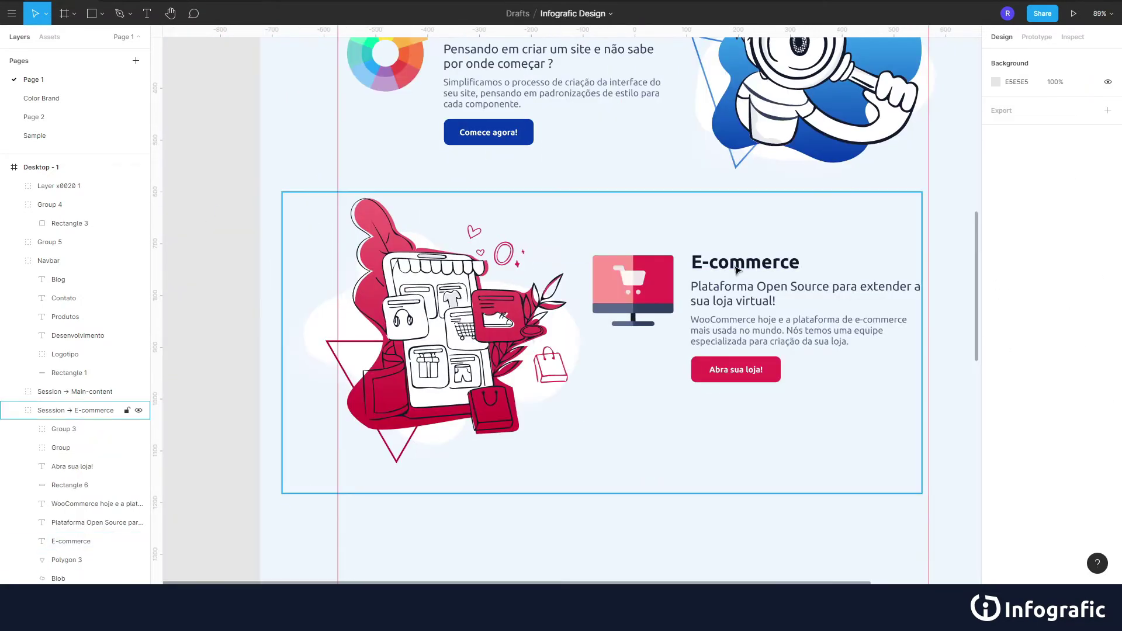
{"action": "scroll", "coordinate": [738, 269], "scroll_direction": "down", "scroll_amount": 2}
{"action": "left_click", "coordinate": [95, 19]}
{"action": "key", "text": "ctrl+d"}
{"action": "scroll", "coordinate": [735, 234], "scroll_direction": "down", "scroll_amount": 3, "text": "ctrl"}
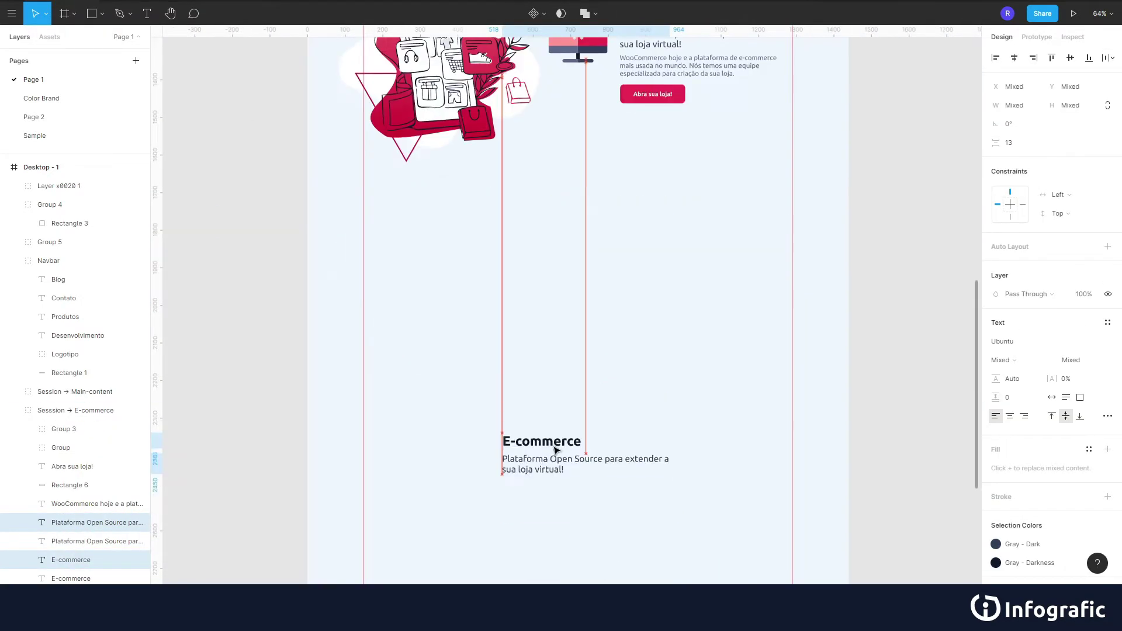
{"action": "key", "text": "r"}
{"action": "left_click_drag", "start_coordinate": [314, 199], "coordinate": [849, 404]}
Move the copied texts onto the dark band, set them white, and widen the subtitle box
{"action": "scroll", "coordinate": [343, 263], "scroll_direction": "up", "scroll_amount": 5, "text": "ctrl"}
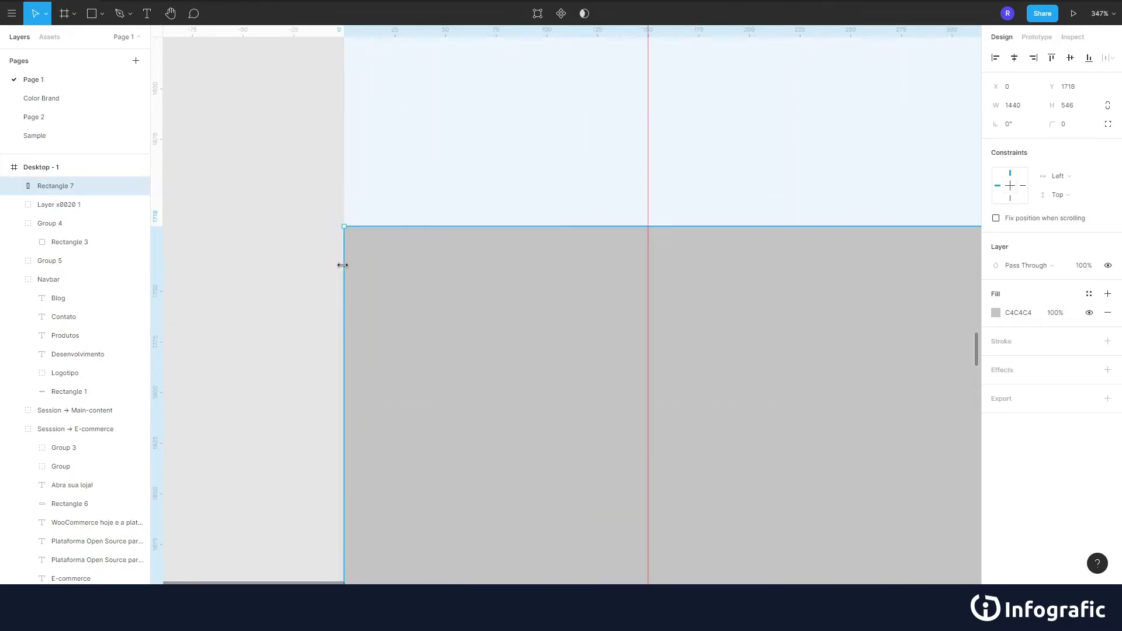
{"action": "scroll", "coordinate": [343, 263], "scroll_direction": "down", "scroll_amount": 5, "text": "ctrl"}
{"action": "scroll", "coordinate": [632, 347], "scroll_direction": "up", "scroll_amount": 4}
{"action": "scroll", "coordinate": [631, 347], "scroll_direction": "down", "scroll_amount": 5}
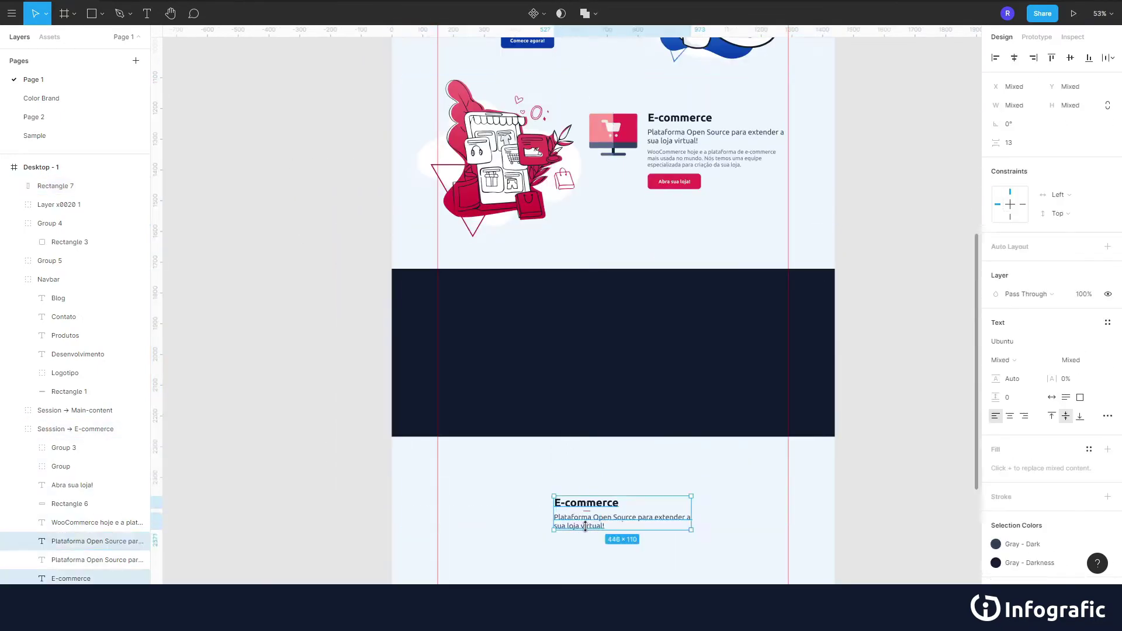
{"action": "key", "text": "ctrl+x"}
{"action": "key", "text": "ctrl+v"}
{"action": "left_click", "coordinate": [994, 466]}
{"action": "key", "text": "Escape"}
{"action": "scroll", "coordinate": [570, 314], "scroll_direction": "up", "scroll_amount": 4, "text": "ctrl"}
{"action": "left_click", "coordinate": [570, 314]}
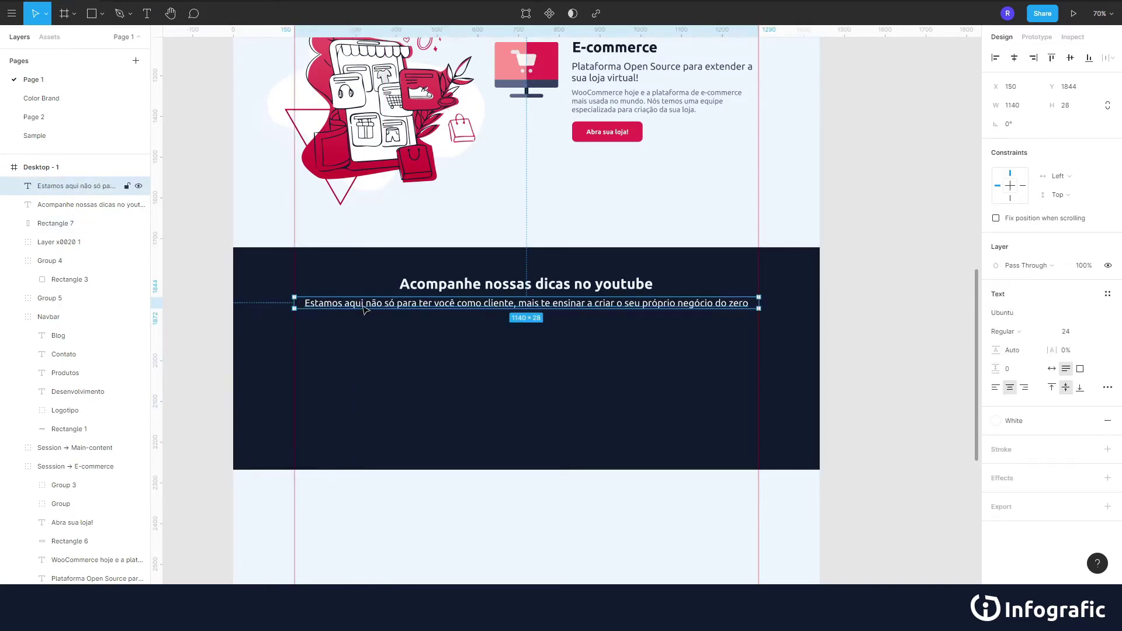
{"action": "left_click_drag", "start_coordinate": [297, 302], "coordinate": [559, 310]}
{"action": "scroll", "coordinate": [643, 327], "scroll_direction": "up", "scroll_amount": 3, "text": "ctrl"}
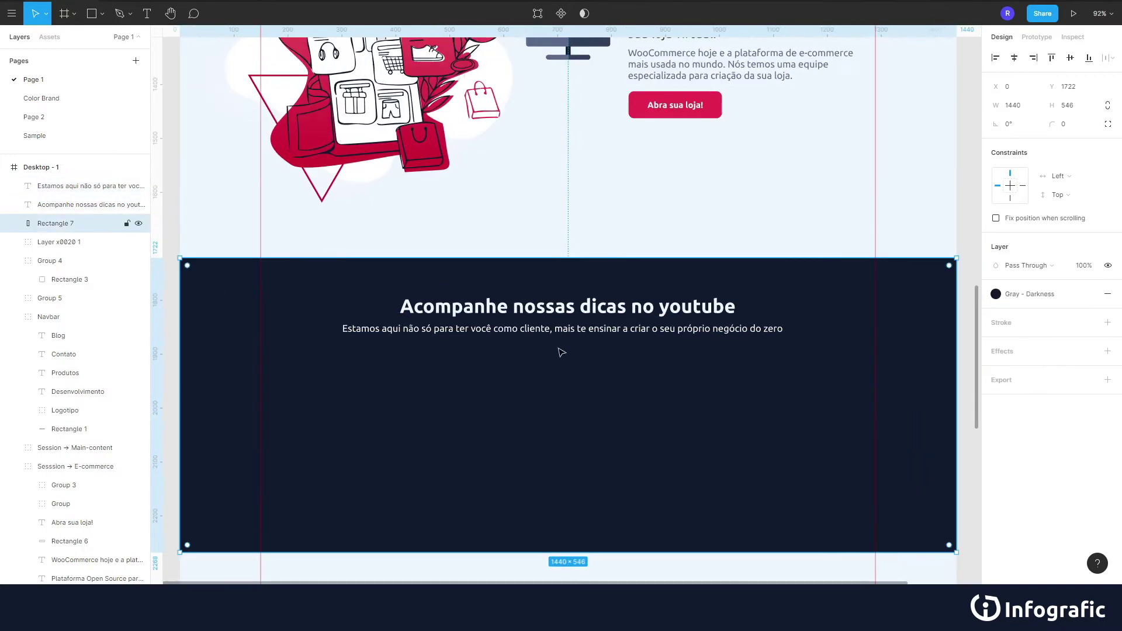
{"action": "double_click", "coordinate": [400, 329]}
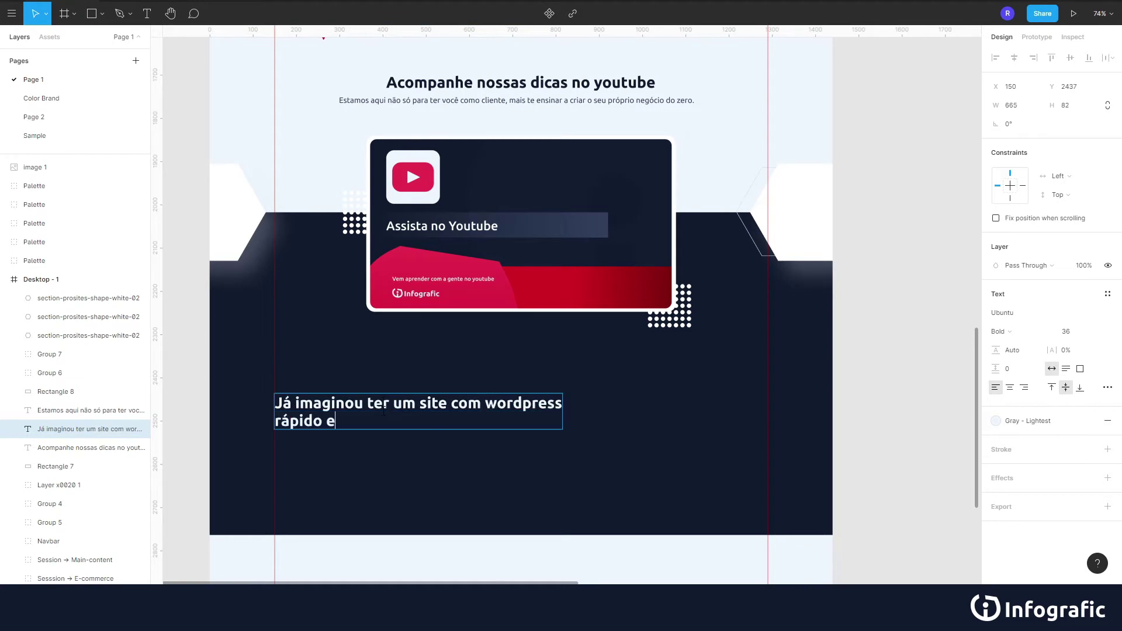
Complete the heading 'Já imaginou ter um site com wordpress rápido e seguro ?' and copy the E-commerce texts and button
{"action": "type", "text": "seguro ?"}
{"action": "key", "text": "Escape"}
{"action": "scroll", "coordinate": [482, 350], "scroll_direction": "down", "scroll_amount": 1}
{"action": "scroll", "coordinate": [551, 512], "scroll_direction": "up", "scroll_amount": 5}
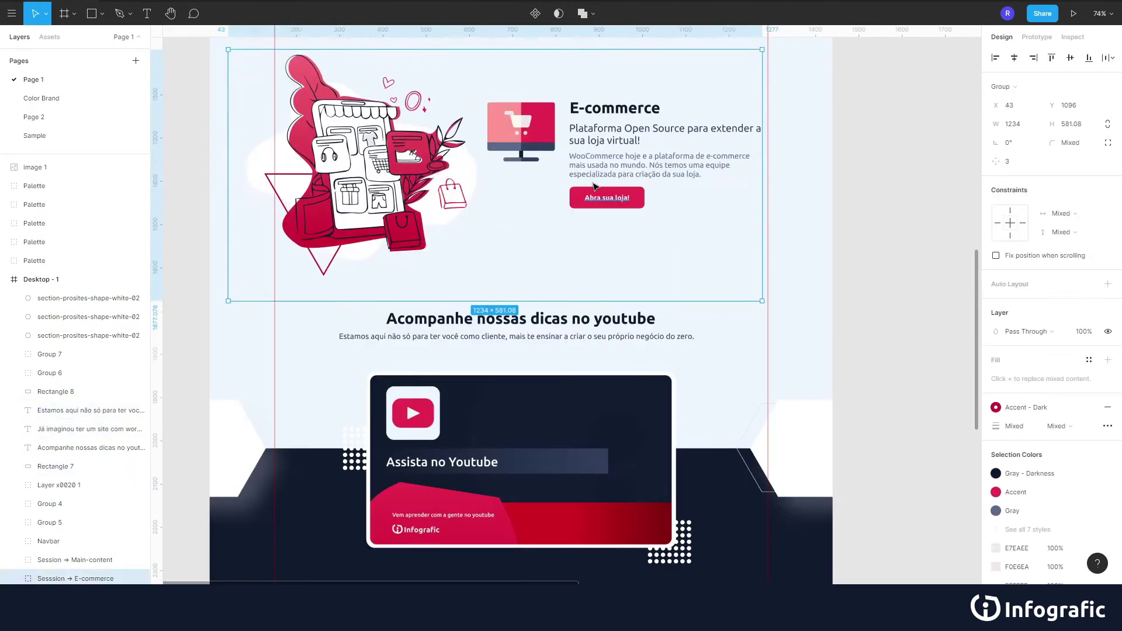
{"action": "left_click", "coordinate": [613, 108]}
{"action": "scroll", "coordinate": [391, 433], "scroll_direction": "down", "scroll_amount": 6}
{"action": "key", "text": "Escape"}
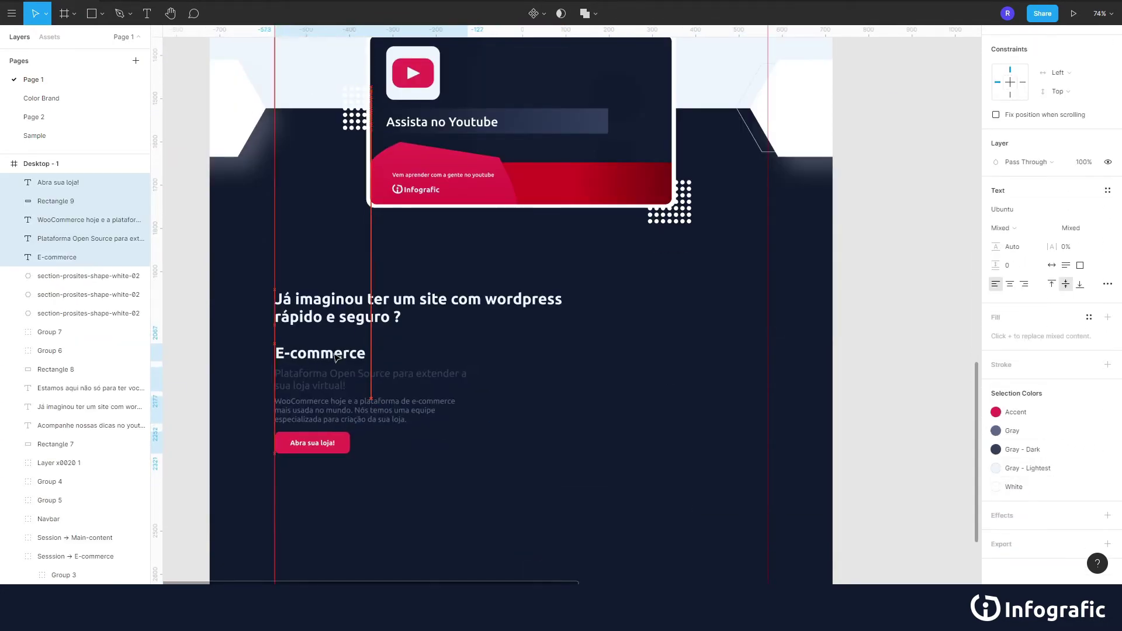
Narrow the WordPress heading so it wraps onto more lines and select the copied subtitle
{"action": "left_click", "coordinate": [409, 307]}
{"action": "left_click_drag", "start_coordinate": [562, 307], "coordinate": [485, 303]}
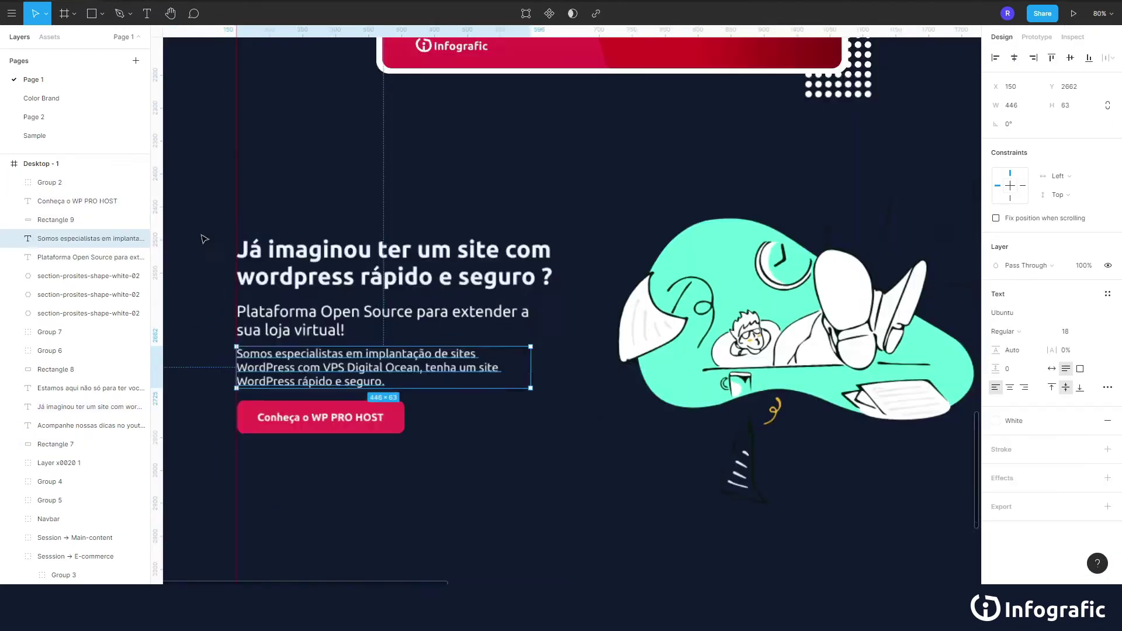
{"action": "left_click", "coordinate": [345, 314]}
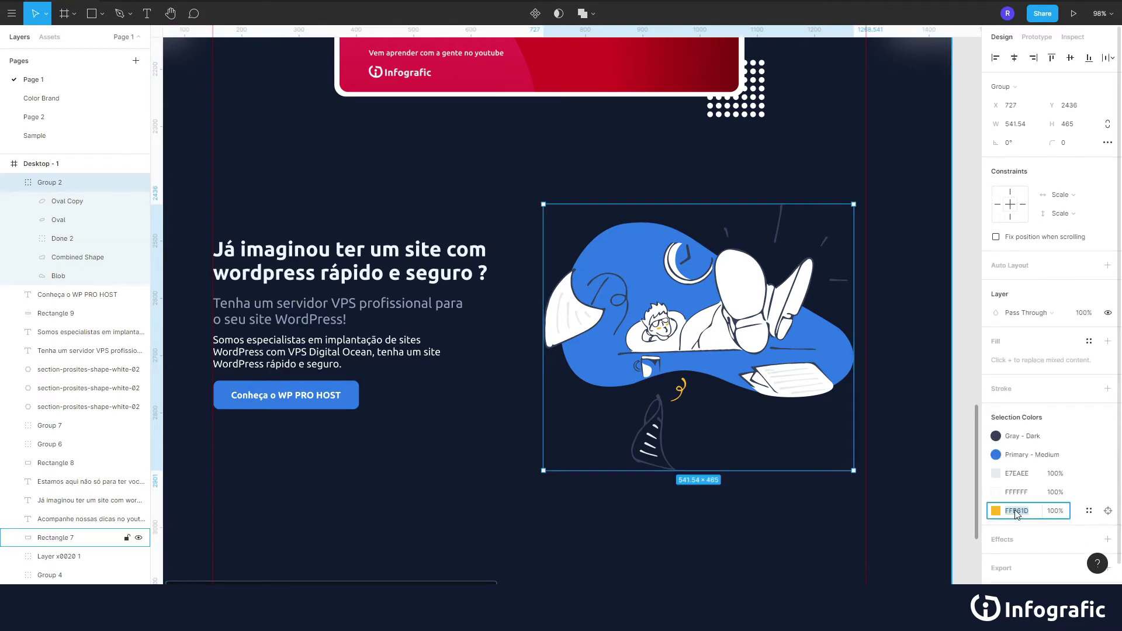
Recolour the illustration's yellow squiggle to blue and check the dark section
{"action": "left_click", "coordinate": [336, 381]}
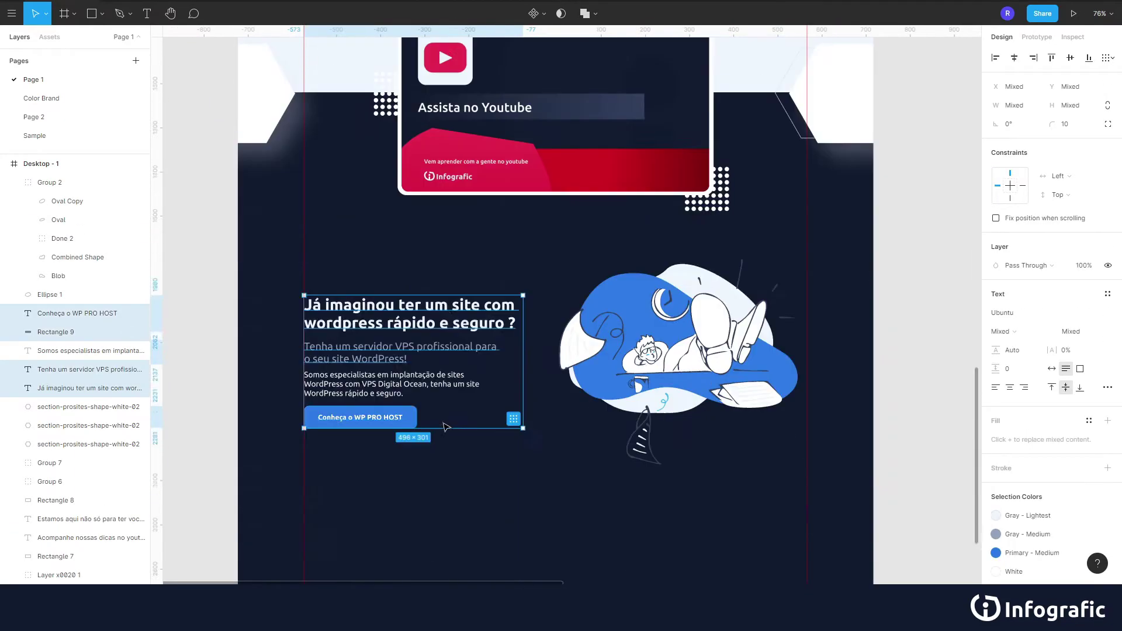
{"action": "left_click", "coordinate": [318, 511]}
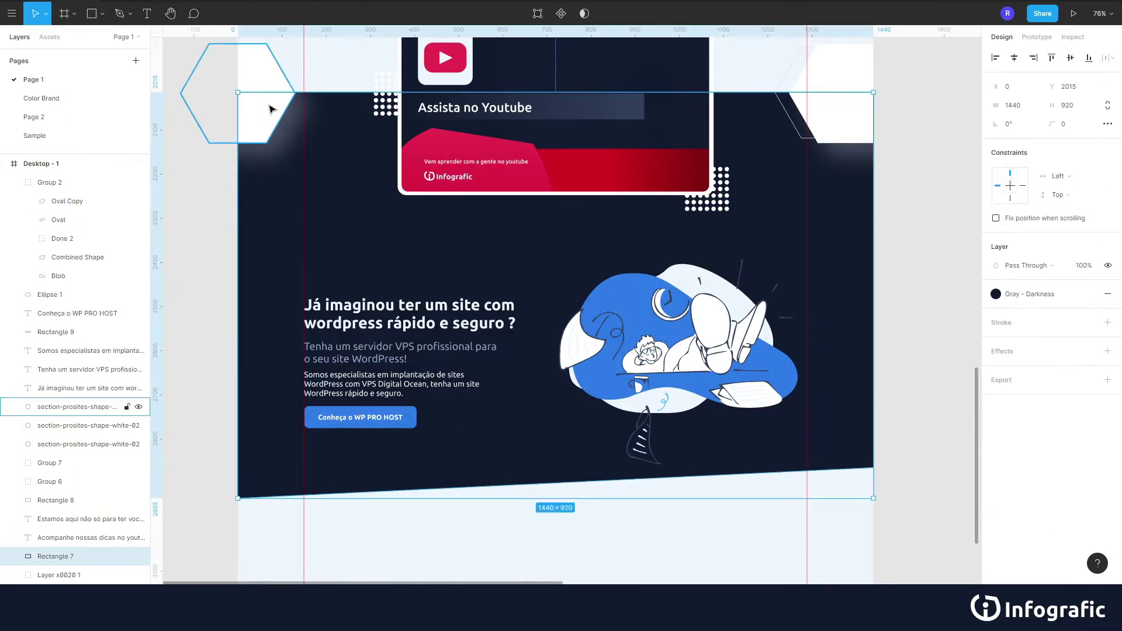
{"action": "scroll", "coordinate": [328, 504], "scroll_direction": "down", "scroll_amount": 2}
{"action": "left_click", "coordinate": [491, 456]}
{"action": "scroll", "coordinate": [491, 456], "scroll_direction": "up", "scroll_amount": 4}
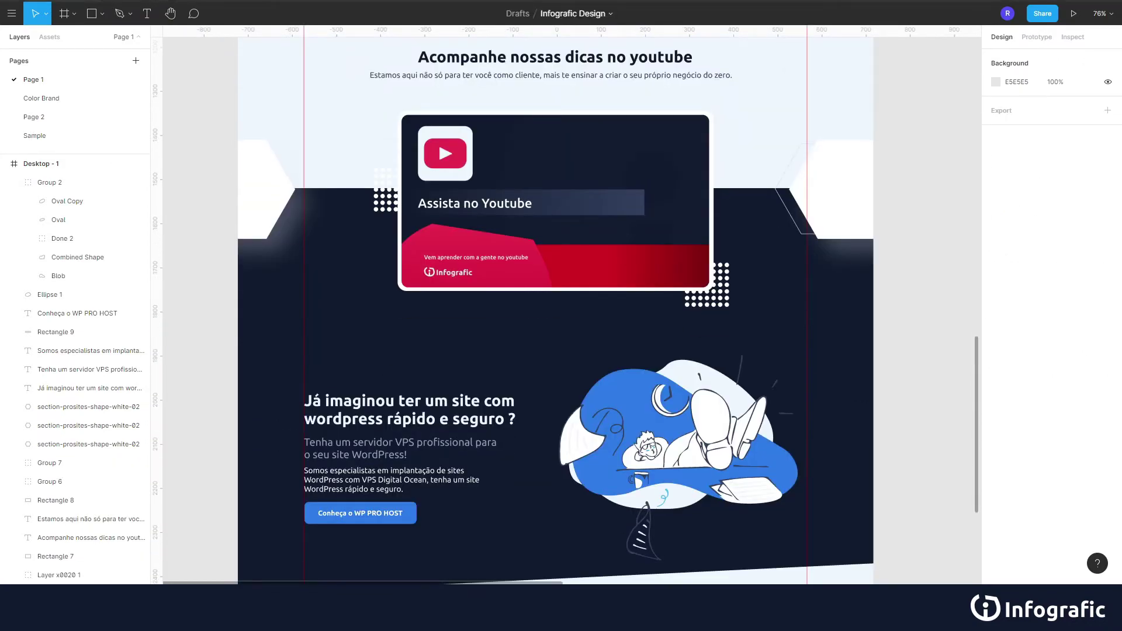
{"action": "scroll", "coordinate": [403, 233], "scroll_direction": "down", "scroll_amount": 3}
{"action": "scroll", "coordinate": [404, 234], "scroll_direction": "up", "scroll_amount": 1}
Turn the copied headings into 'Ter um site customizável com WP + Elementor' and reposition the puzzle illustration
{"action": "scroll", "coordinate": [403, 234], "scroll_direction": "down", "scroll_amount": 3}
{"action": "left_click", "coordinate": [403, 228]}
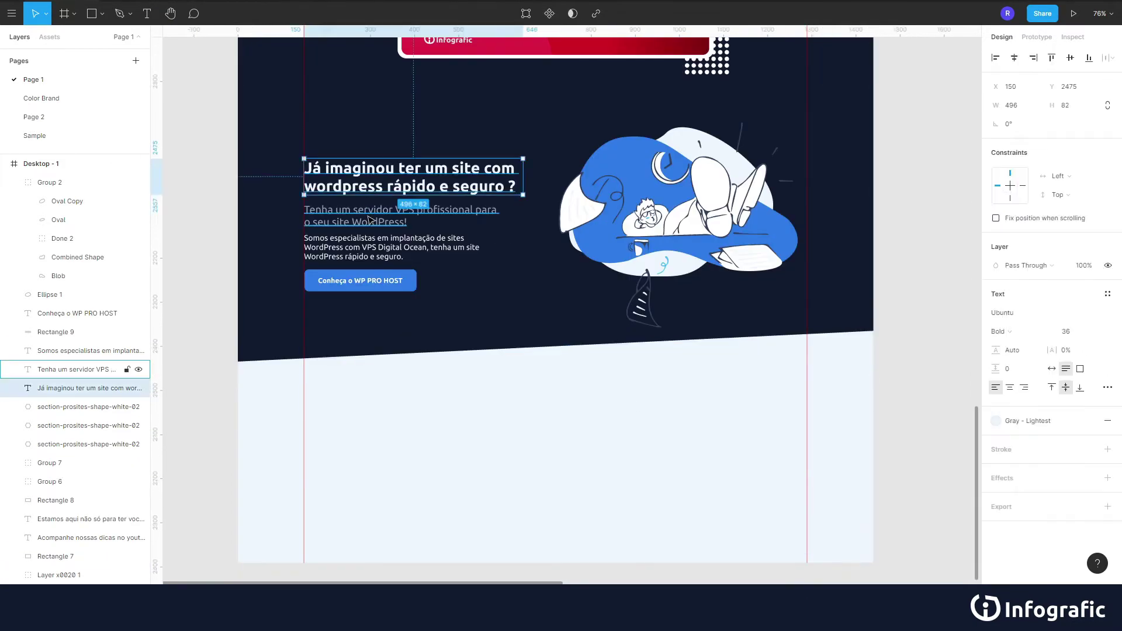
{"action": "scroll", "coordinate": [403, 228], "scroll_direction": "up", "scroll_amount": 5}
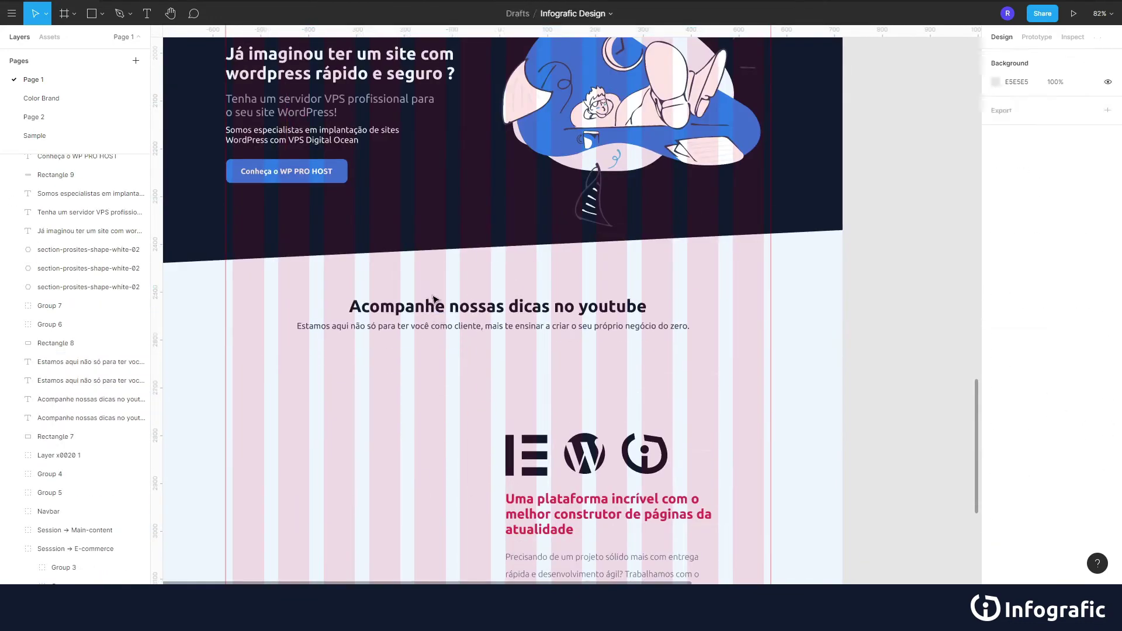
{"action": "left_click", "coordinate": [456, 308]}
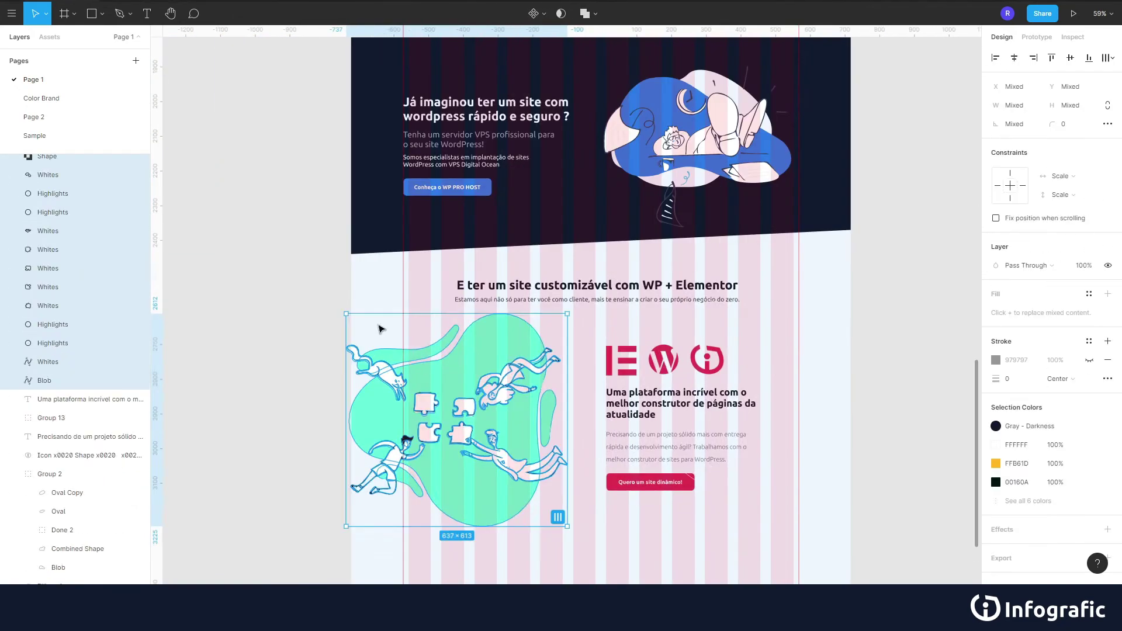
{"action": "left_click_drag", "start_coordinate": [381, 329], "coordinate": [444, 347]}
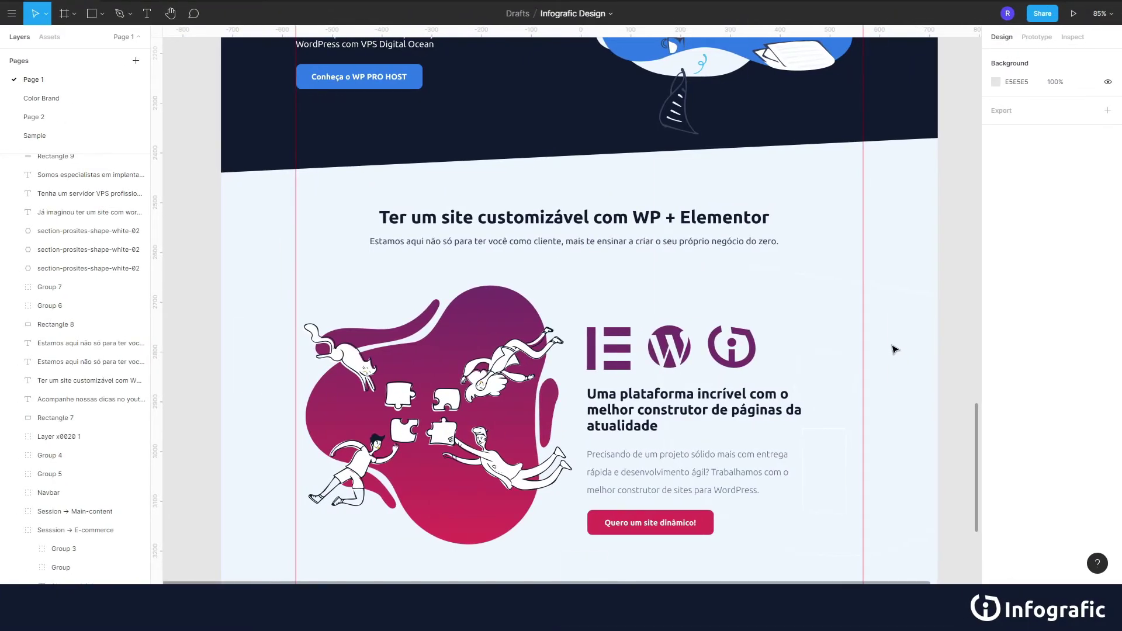
Scroll through the whole landing page to review it, ending at the WP + Elementor section
{"action": "scroll", "coordinate": [894, 350], "scroll_direction": "down", "scroll_amount": 1}
{"action": "scroll", "coordinate": [894, 350], "scroll_direction": "down", "scroll_amount": 3}
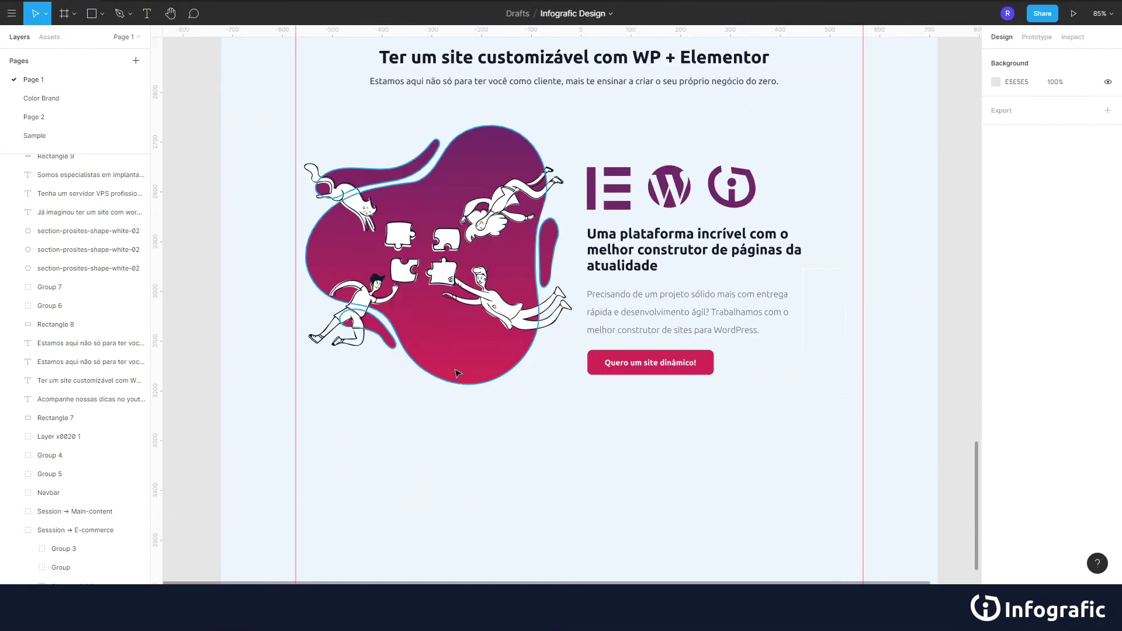
{"action": "scroll", "coordinate": [701, 465], "scroll_direction": "up", "scroll_amount": 2}
{"action": "scroll", "coordinate": [684, 444], "scroll_direction": "up", "scroll_amount": 5}
{"action": "scroll", "coordinate": [666, 420], "scroll_direction": "up", "scroll_amount": 3}
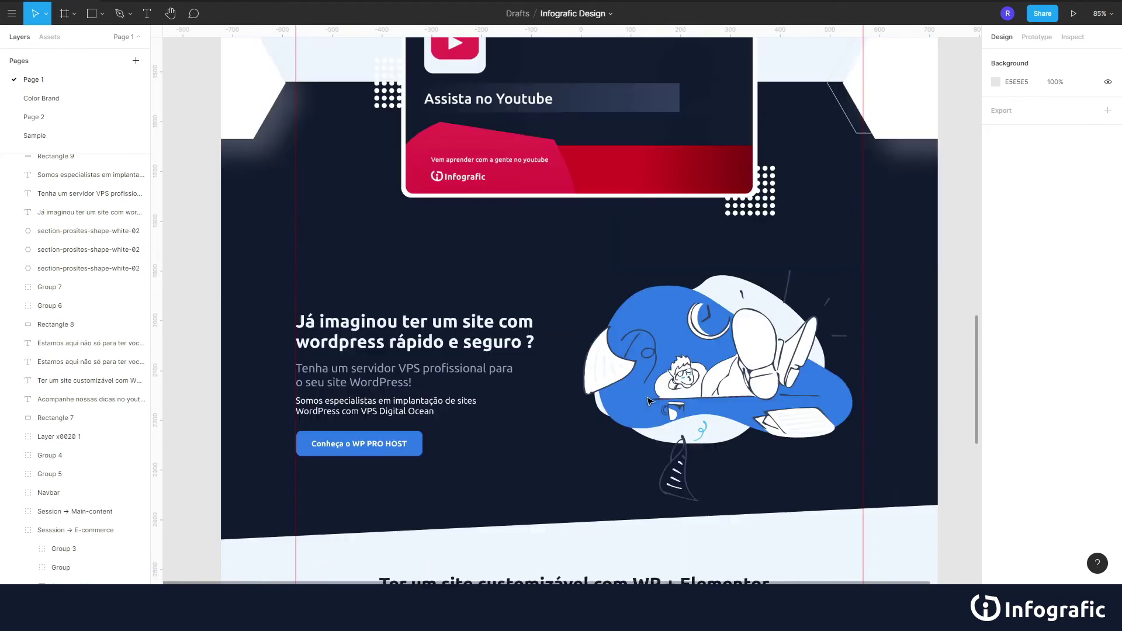
{"action": "scroll", "coordinate": [650, 401], "scroll_direction": "up", "scroll_amount": 2}
{"action": "scroll", "coordinate": [650, 402], "scroll_direction": "up", "scroll_amount": 2}
{"action": "scroll", "coordinate": [651, 401], "scroll_direction": "up", "scroll_amount": 3}
{"action": "scroll", "coordinate": [760, 351], "scroll_direction": "up", "scroll_amount": 1}
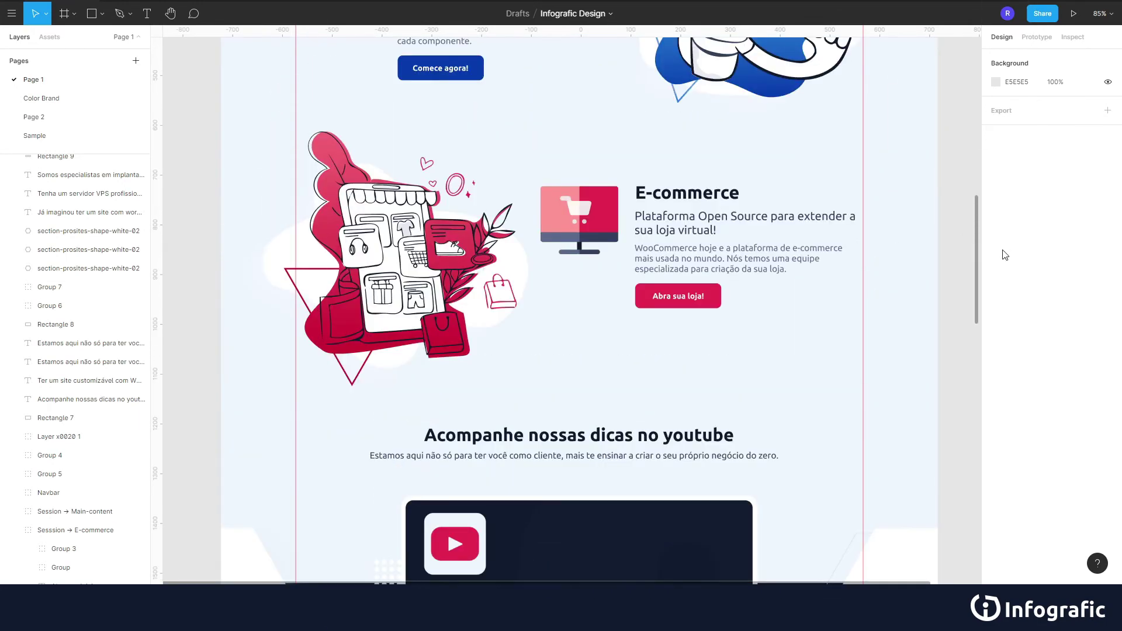
{"action": "mouse_move", "coordinate": [978, 258]}
{"action": "left_mouse_down"}
{"action": "mouse_move", "coordinate": [974, 122]}
{"action": "mouse_move", "coordinate": [981, 460]}
{"action": "mouse_move", "coordinate": [970, 474]}
{"action": "left_mouse_up"}
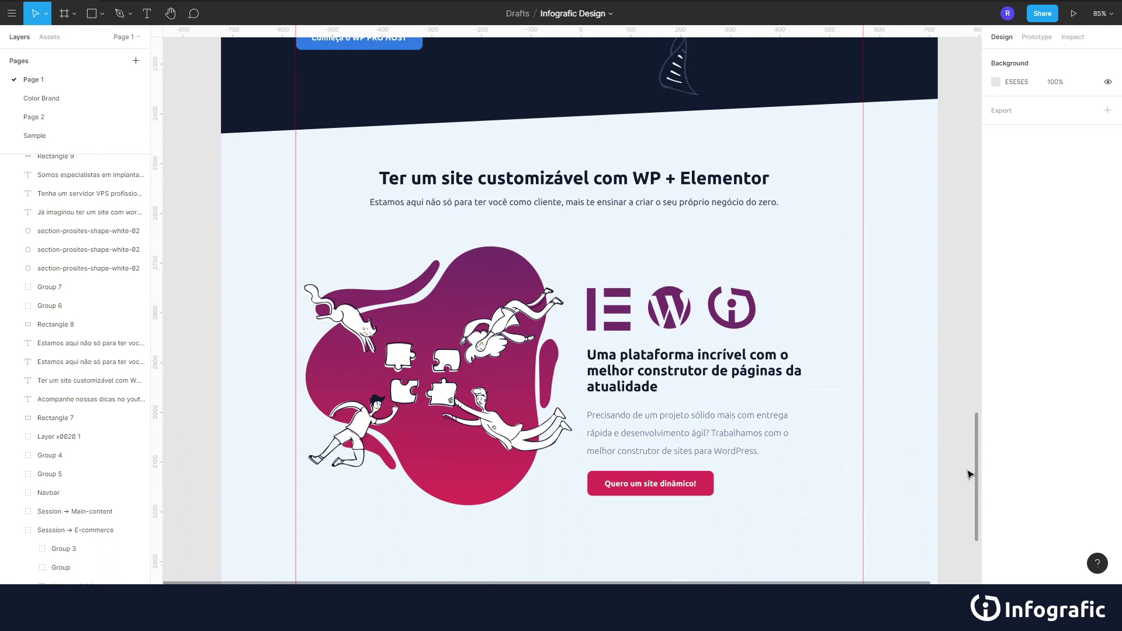
{"action": "left_click_drag", "start_coordinate": [970, 475], "coordinate": [971, 488]}
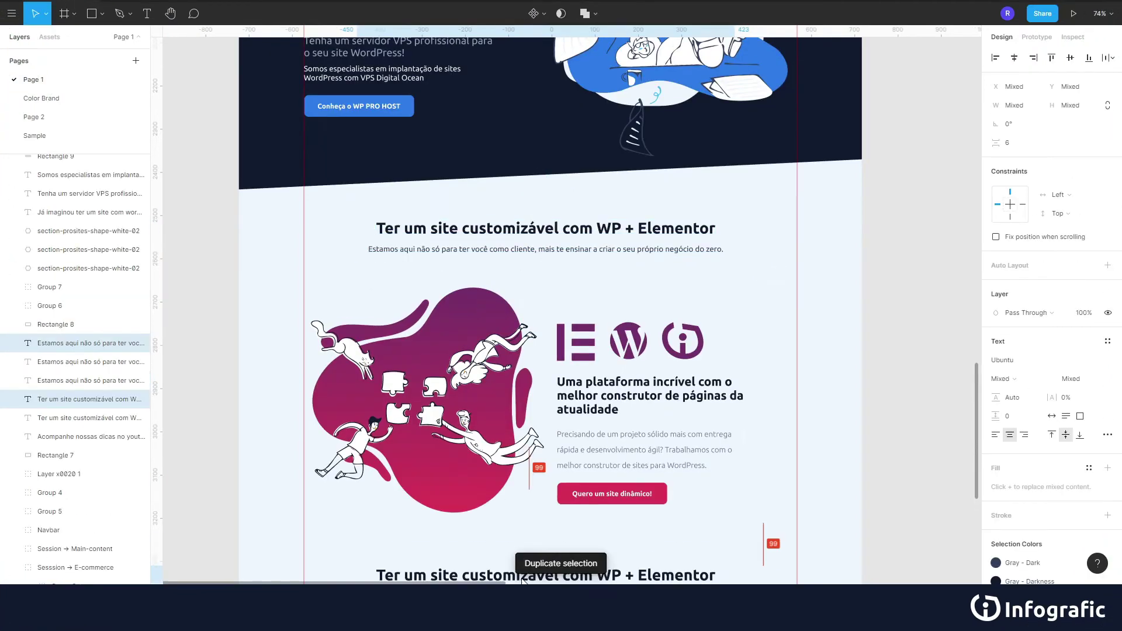
Retype the copied heading and subtitle as the blog heading 'E não para por ai, temos um blog cheio de dicas e tutoriais'
{"action": "scroll", "coordinate": [522, 580], "scroll_direction": "down", "scroll_amount": 5}
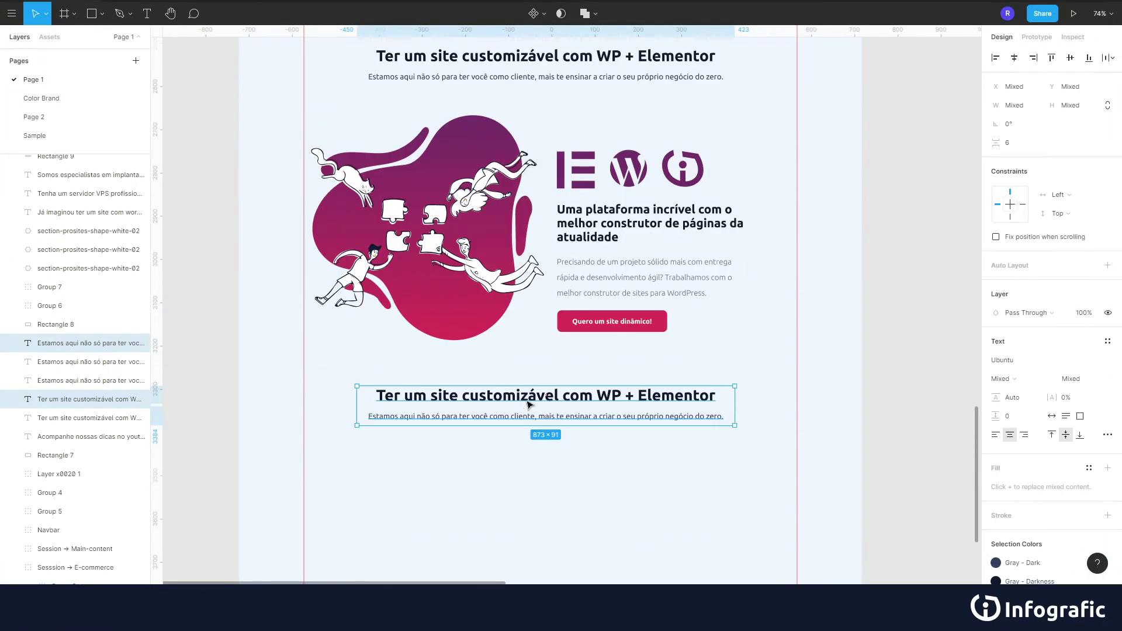
{"action": "double_click", "coordinate": [526, 396]}
{"action": "type", "text": "E para te"}
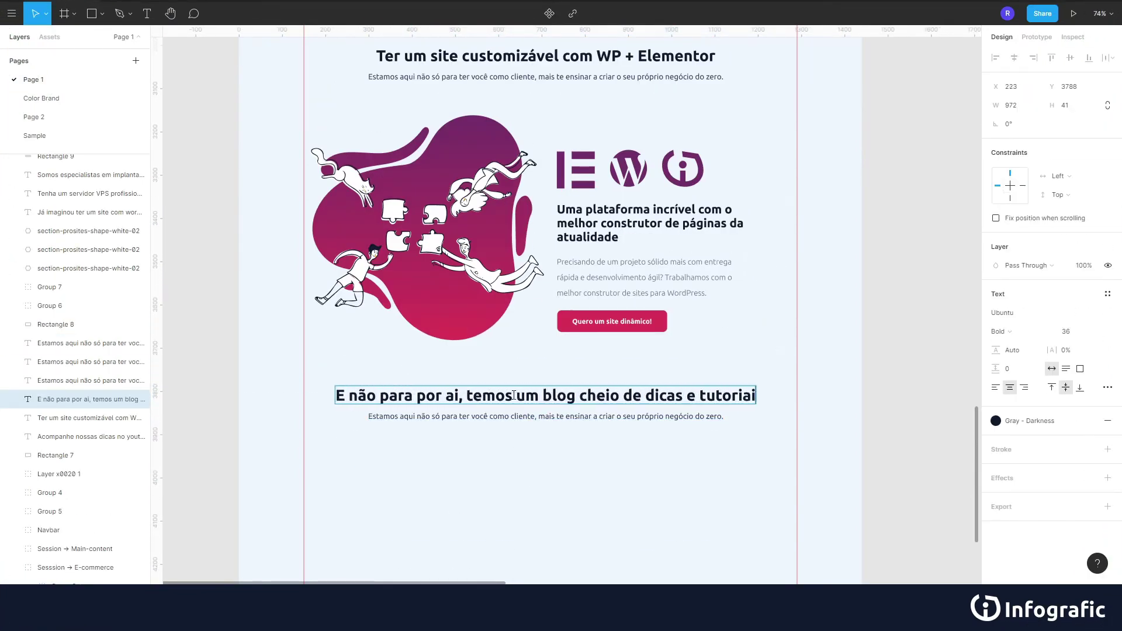
{"action": "type", "text": "s"}
{"action": "double_click", "coordinate": [518, 416]}
{"action": "type", "text": "Deste"}
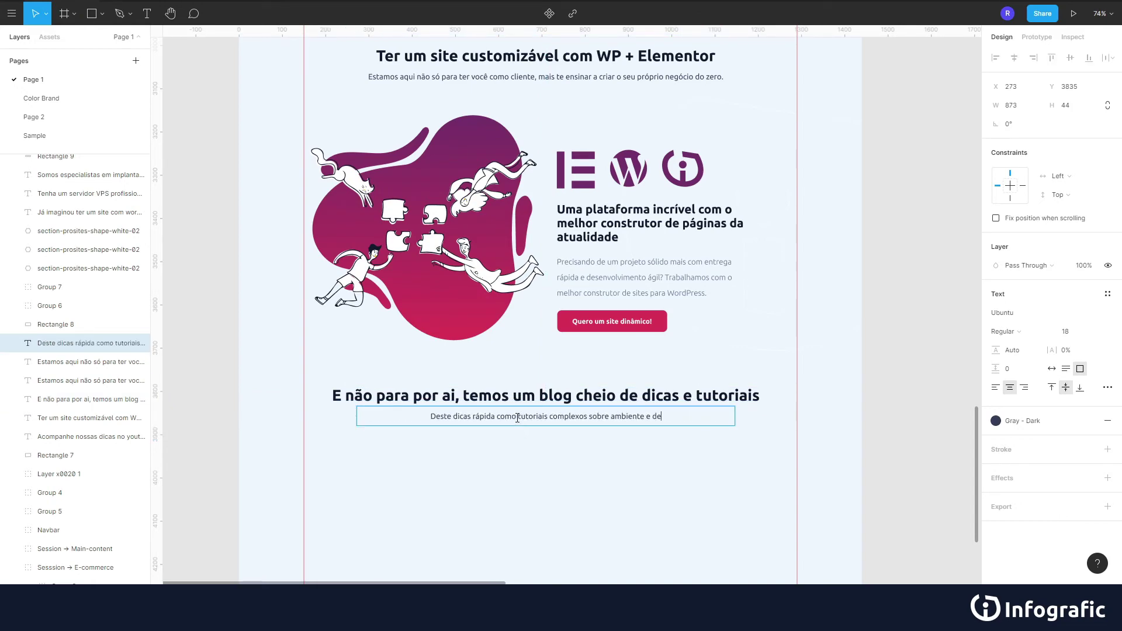
{"action": "type", "text": "senvolvimento."}
{"action": "left_click", "coordinate": [489, 464]}
{"action": "scroll", "coordinate": [489, 464], "scroll_direction": "down", "scroll_amount": 3}
{"action": "key", "text": "Escape"}
{"action": "key", "text": "Escape"}
{"action": "scroll", "coordinate": [549, 304], "scroll_direction": "up", "scroll_amount": 4}
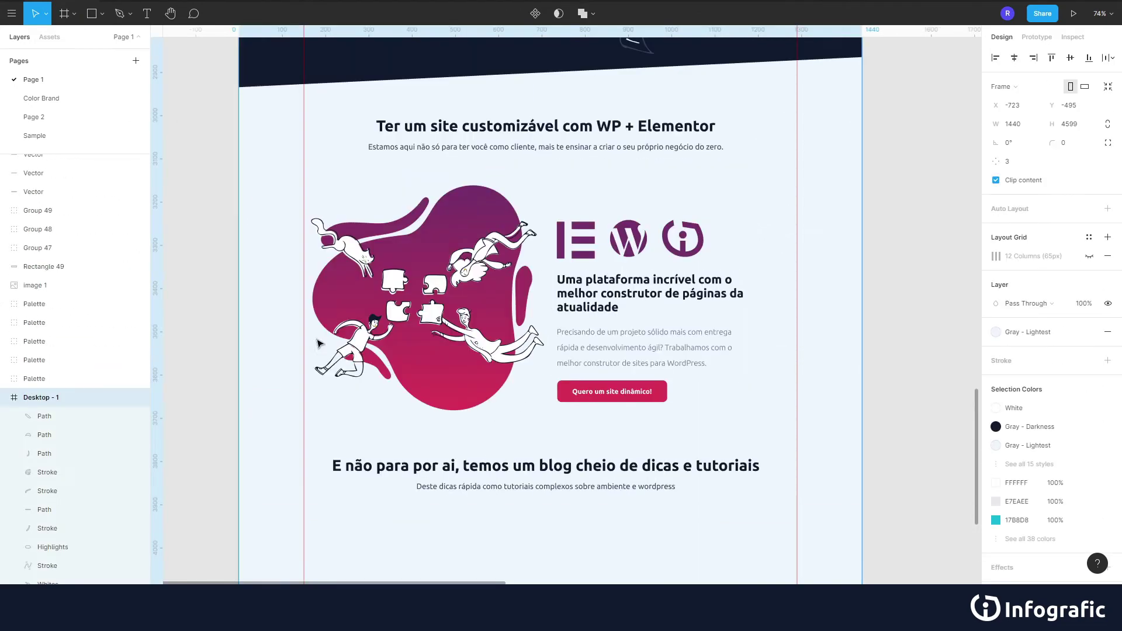
Place a white copy of the blob behind the Elementor illustration in Group 50
{"action": "left_click", "coordinate": [389, 292]}
{"action": "scroll", "coordinate": [618, 88], "scroll_direction": "up", "scroll_amount": 5}
{"action": "left_click", "coordinate": [618, 88]}
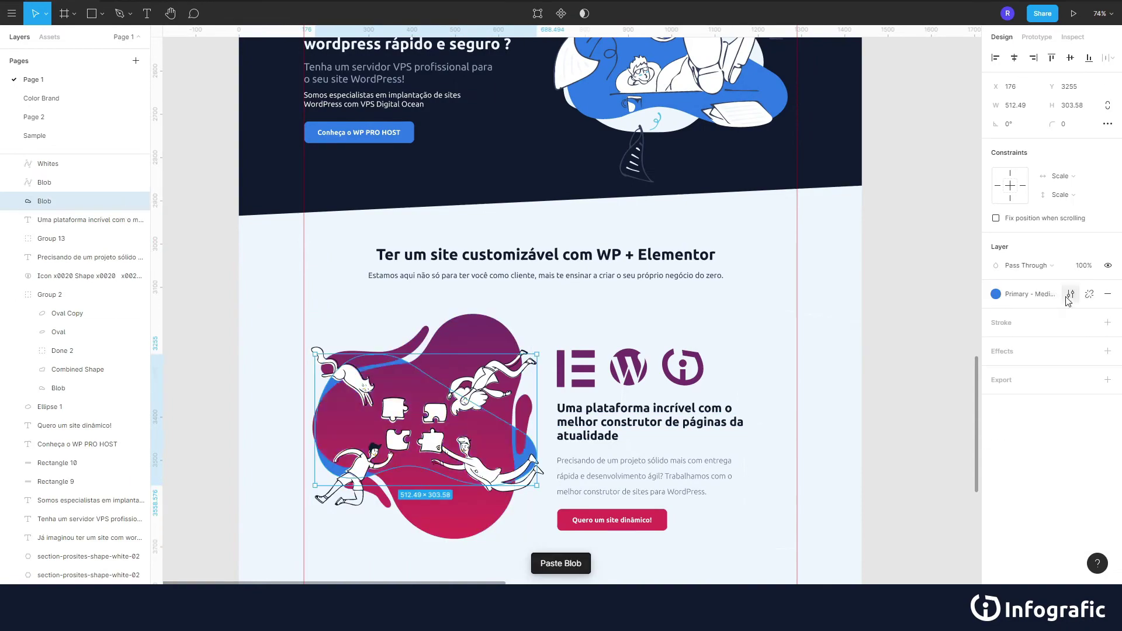
{"action": "scroll", "coordinate": [503, 497], "scroll_direction": "down", "scroll_amount": 5}
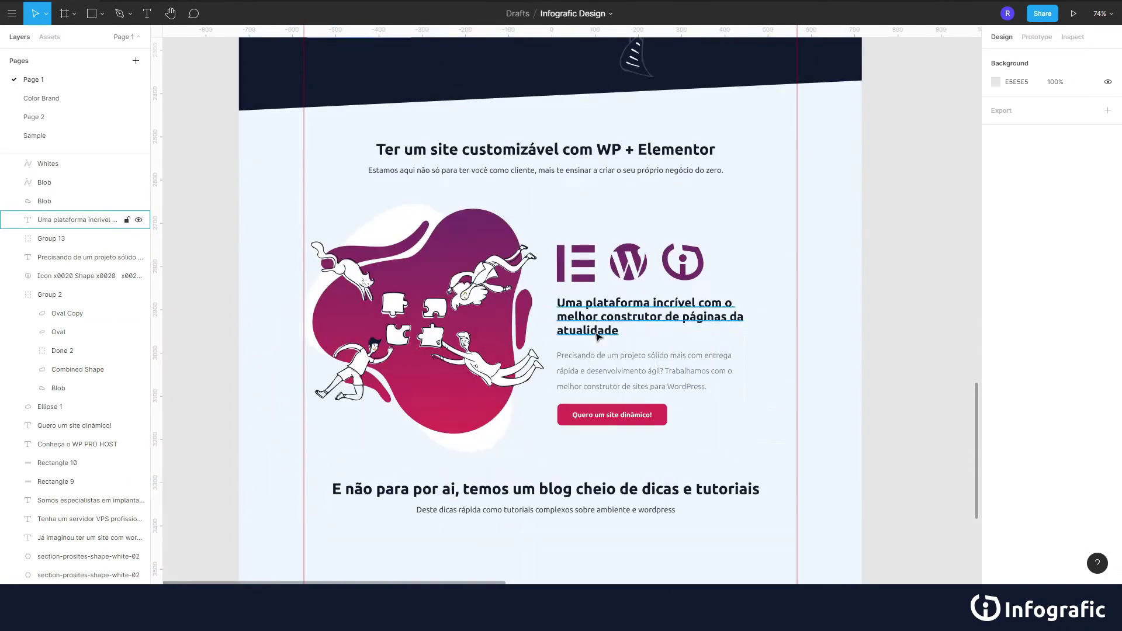
{"action": "scroll", "coordinate": [517, 455], "scroll_direction": "up", "scroll_amount": 4}
{"action": "left_click", "coordinate": [516, 456]}
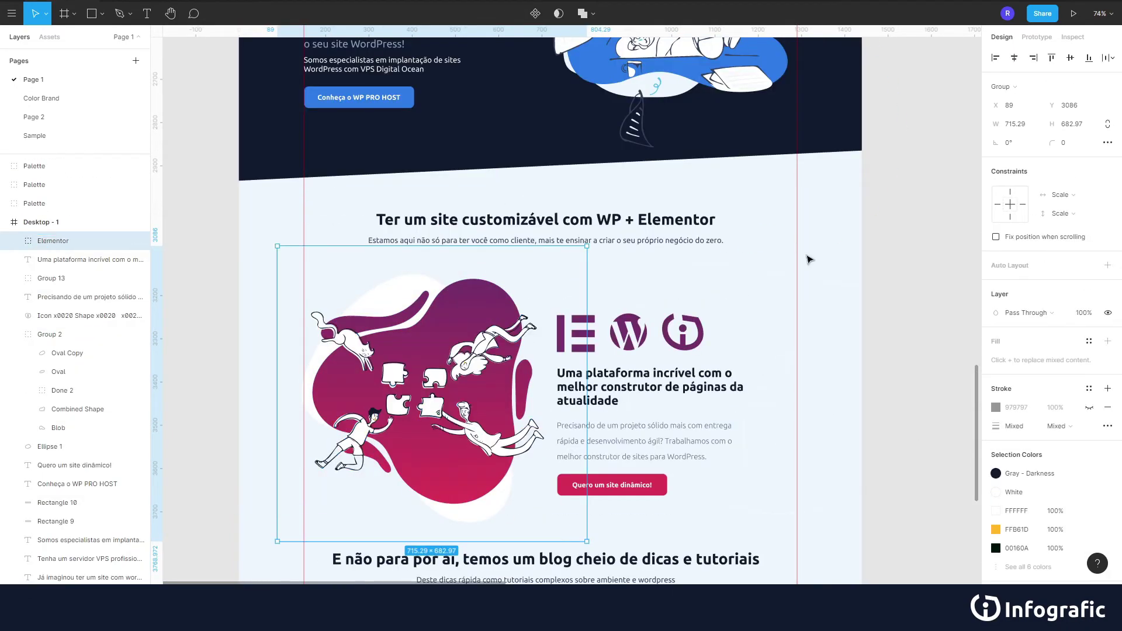
{"action": "left_click", "coordinate": [51, 242]}
Rename the VPS section layer to 'Pro Host' and select the Desktop - 1 frame
{"action": "left_click", "coordinate": [51, 186]}
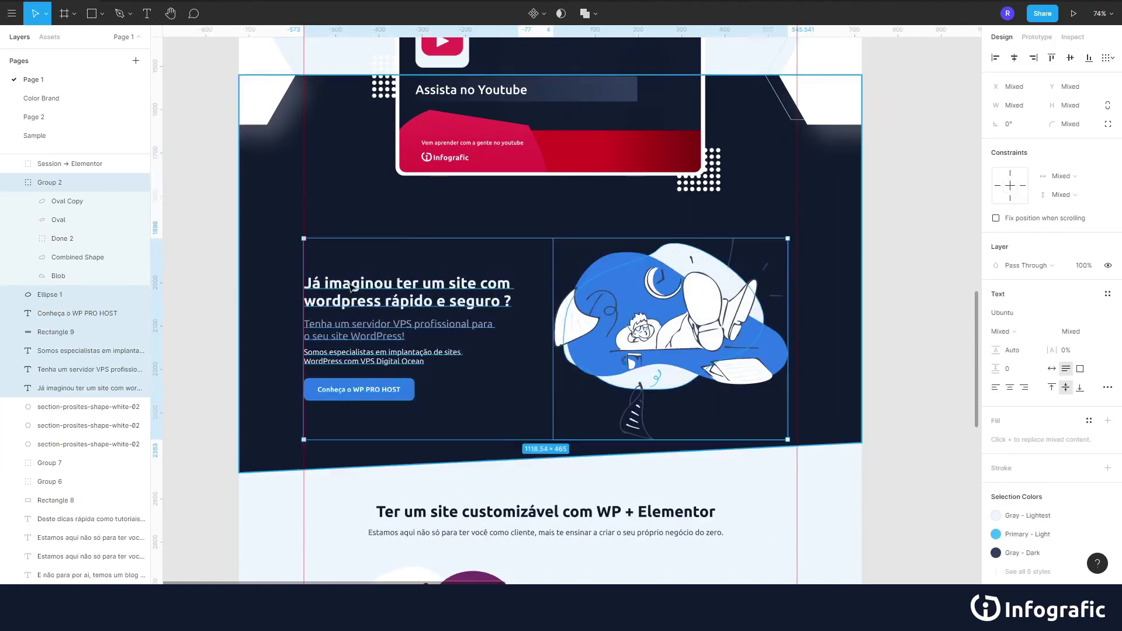
{"action": "double_click", "coordinate": [52, 183]}
{"action": "key", "text": "BackSpace"}
{"action": "key", "text": "BackSpace"}
{"action": "type", "text": "st"}
{"action": "scroll", "coordinate": [602, 396], "scroll_direction": "down", "scroll_amount": 5}
{"action": "scroll", "coordinate": [809, 376], "scroll_direction": "up", "scroll_amount": 3}
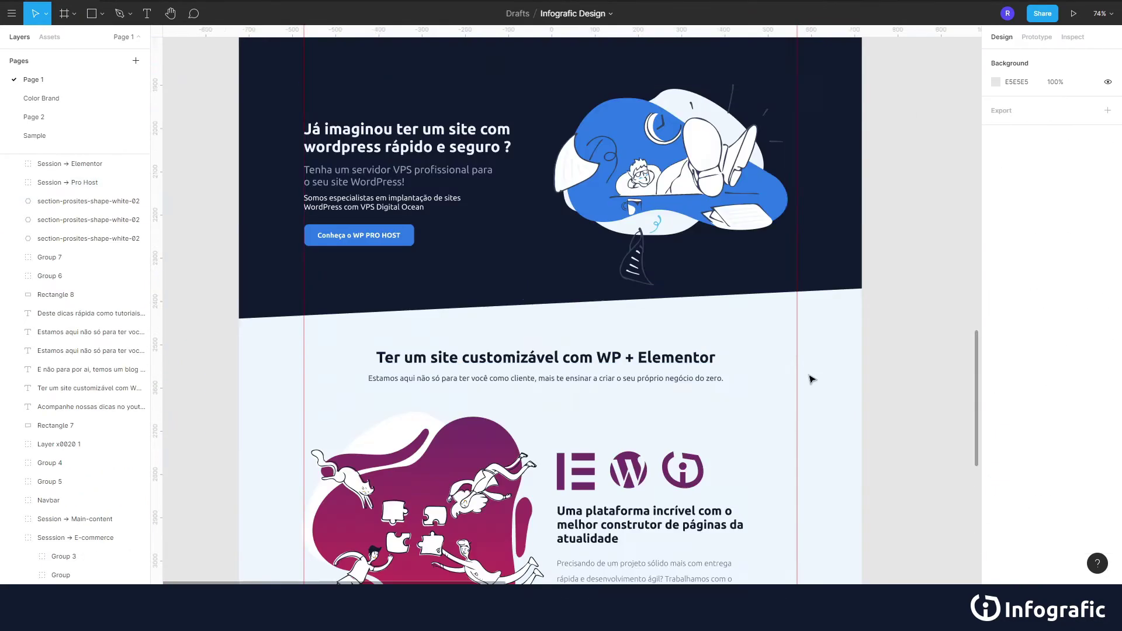
{"action": "key", "text": "shift+0"}
{"action": "left_click", "coordinate": [511, 278]}
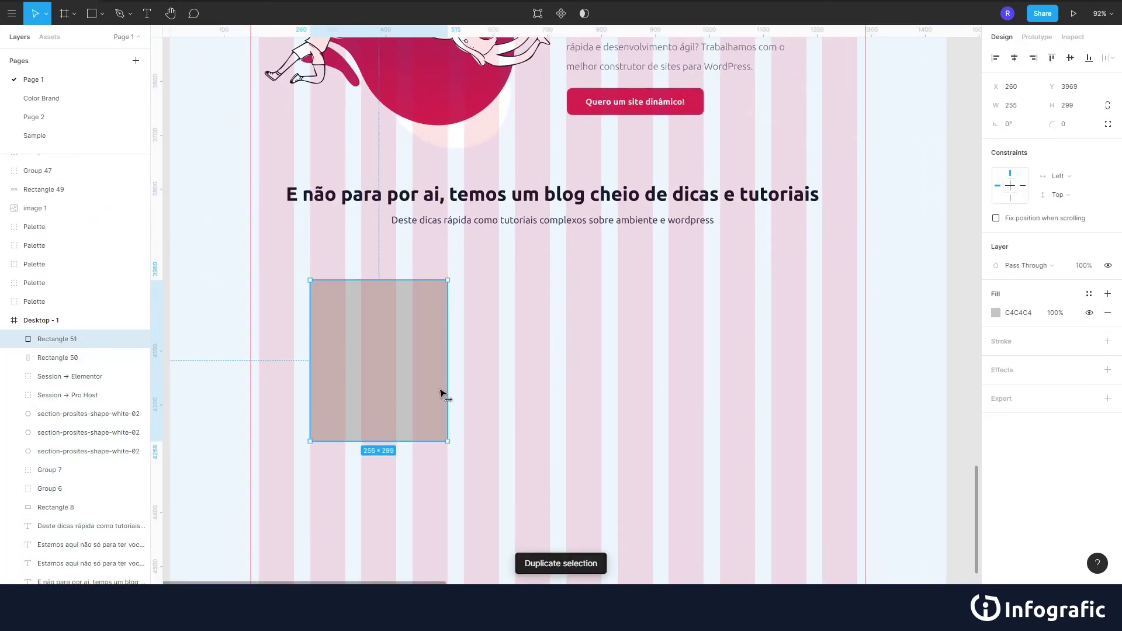
Undo the extra rectangle copies and give the card rectangle a white fill
{"action": "key", "text": "ctrl+z"}
{"action": "key", "text": "ctrl+z"}
{"action": "left_click", "coordinate": [378, 360]}
{"action": "left_click", "coordinate": [996, 360]}
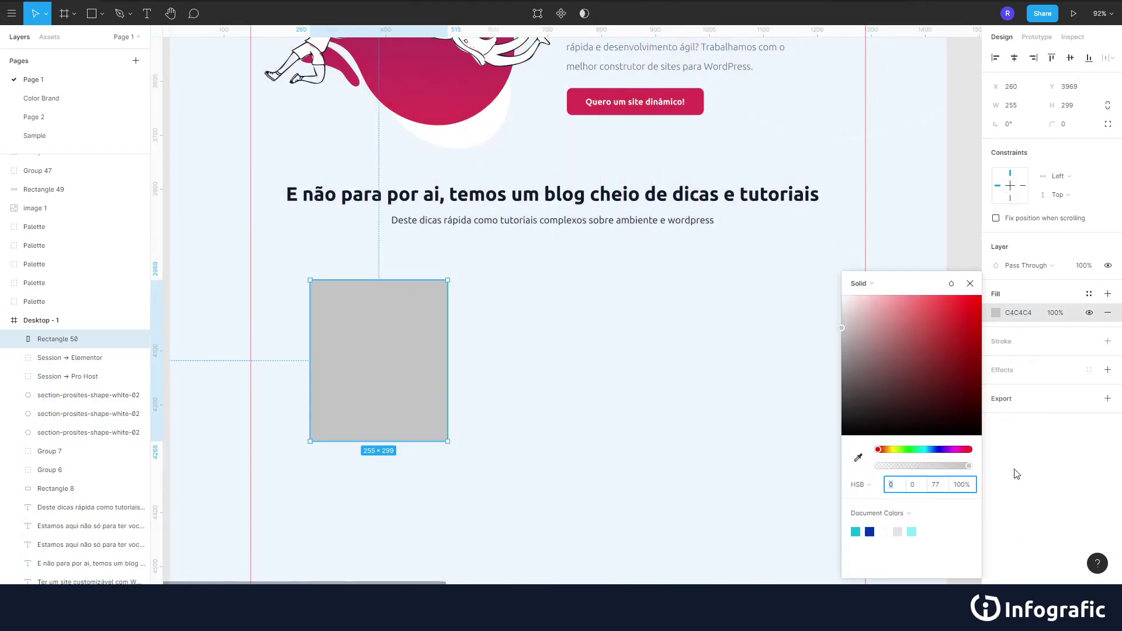
{"action": "left_click", "coordinate": [403, 460]}
Fill the top rectangle with an Unsplash photo found by searching 'wordpress'
{"action": "right_click", "coordinate": [385, 327]}
{"action": "left_click", "coordinate": [526, 515]}
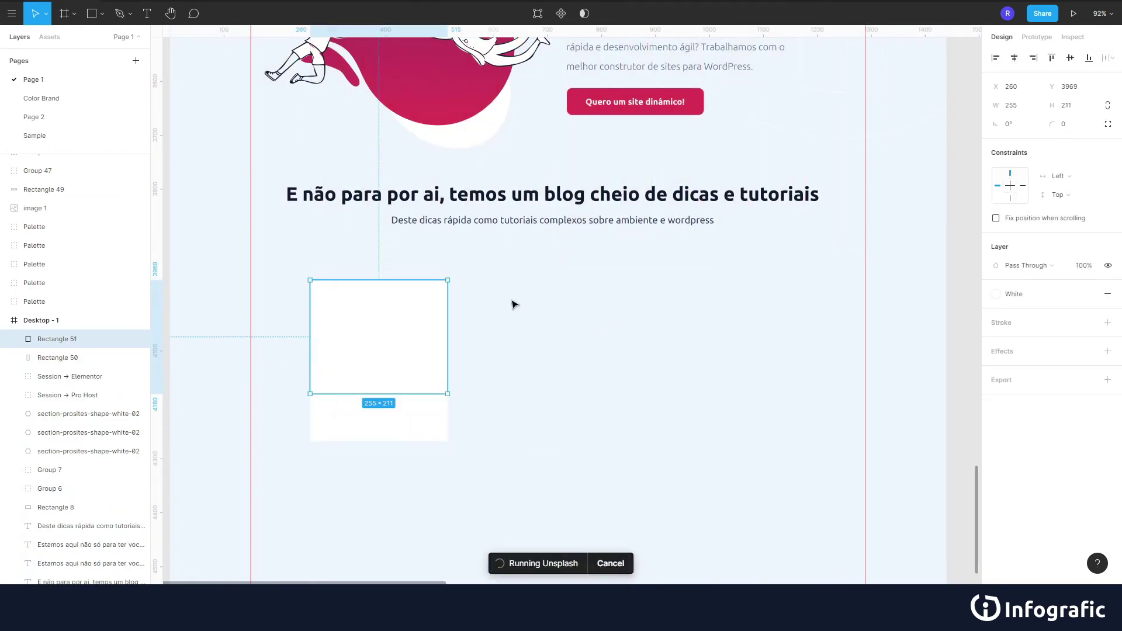
{"action": "type", "text": "wordpress"}
{"action": "key", "text": "Return"}
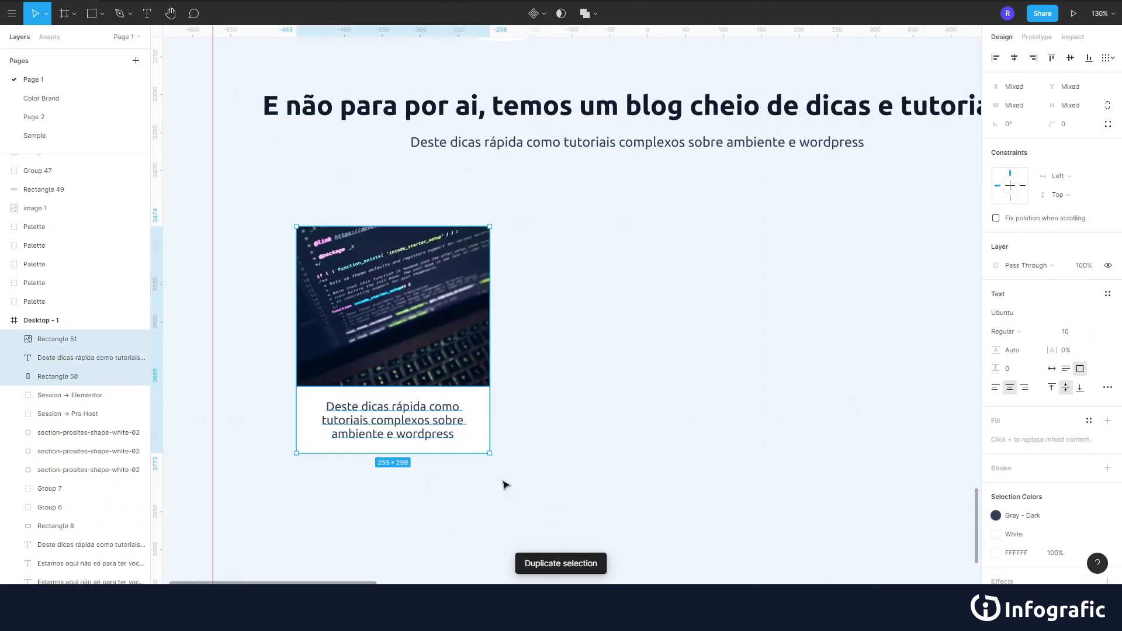
Name the card group 'Blog-post', duplicate it into three cards, and select them
{"action": "type", "text": "post"}
{"action": "key", "text": "Return"}
{"action": "key", "text": "ctrl+d"}
{"action": "key", "text": "ctrl+d"}
{"action": "left_click", "coordinate": [53, 376], "text": "shift"}
{"action": "scroll", "coordinate": [501, 352], "scroll_direction": "up", "scroll_amount": 5, "text": "ctrl"}
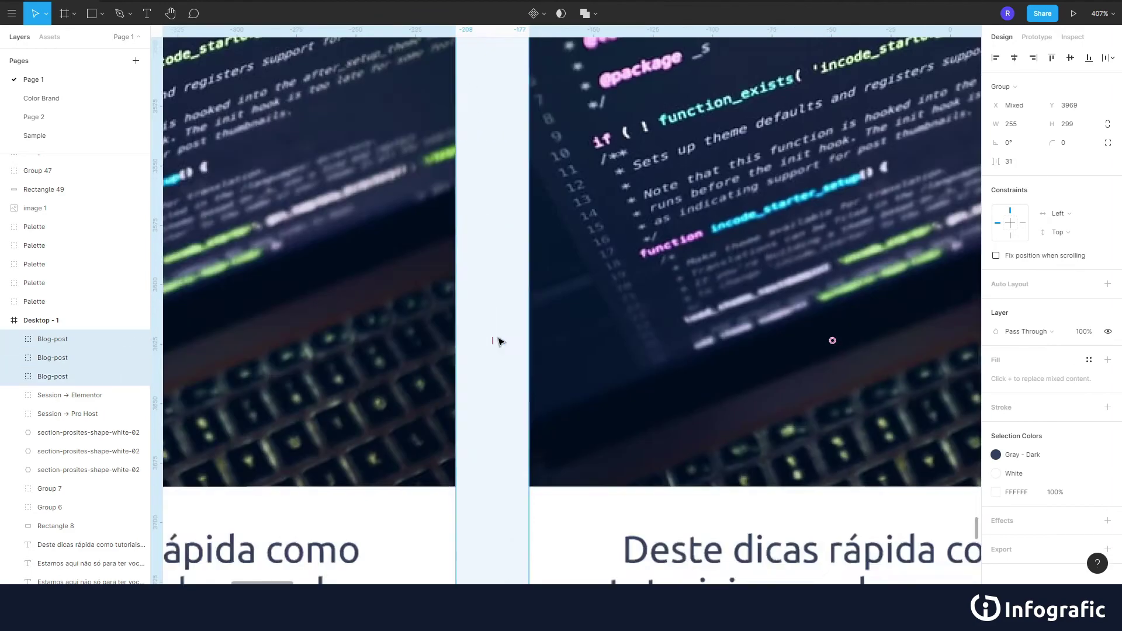
{"action": "scroll", "coordinate": [693, 327], "scroll_direction": "down", "scroll_amount": 5, "text": "ctrl"}
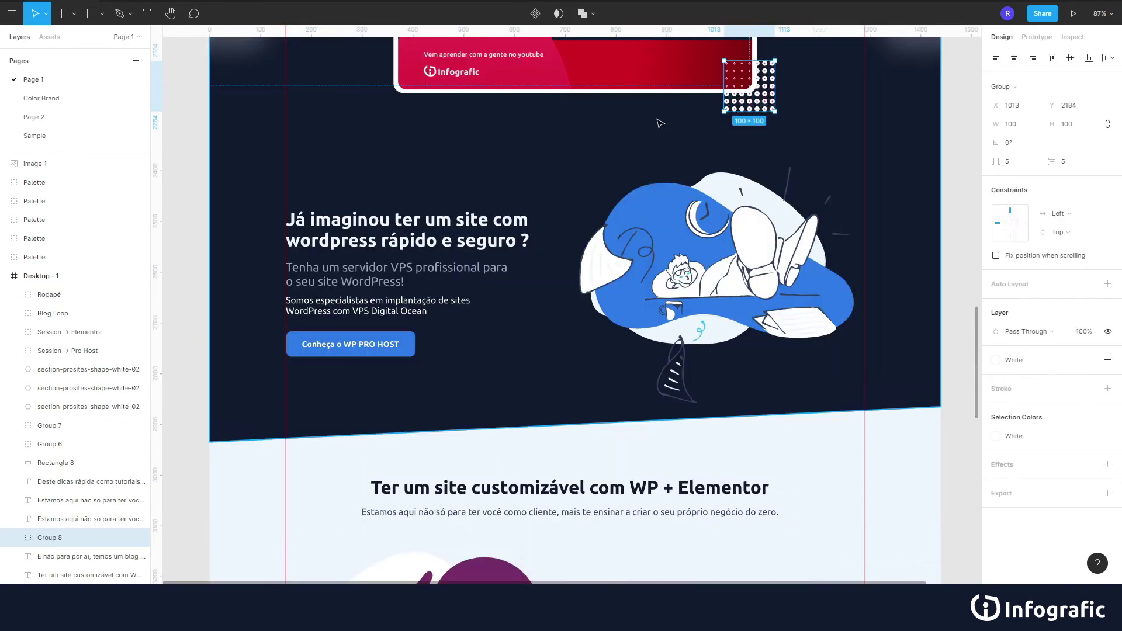
Paste the dot-pattern group beside the blog cards and duplicate a hexagon by the YouTube card
{"action": "key", "text": "ctrl+v"}
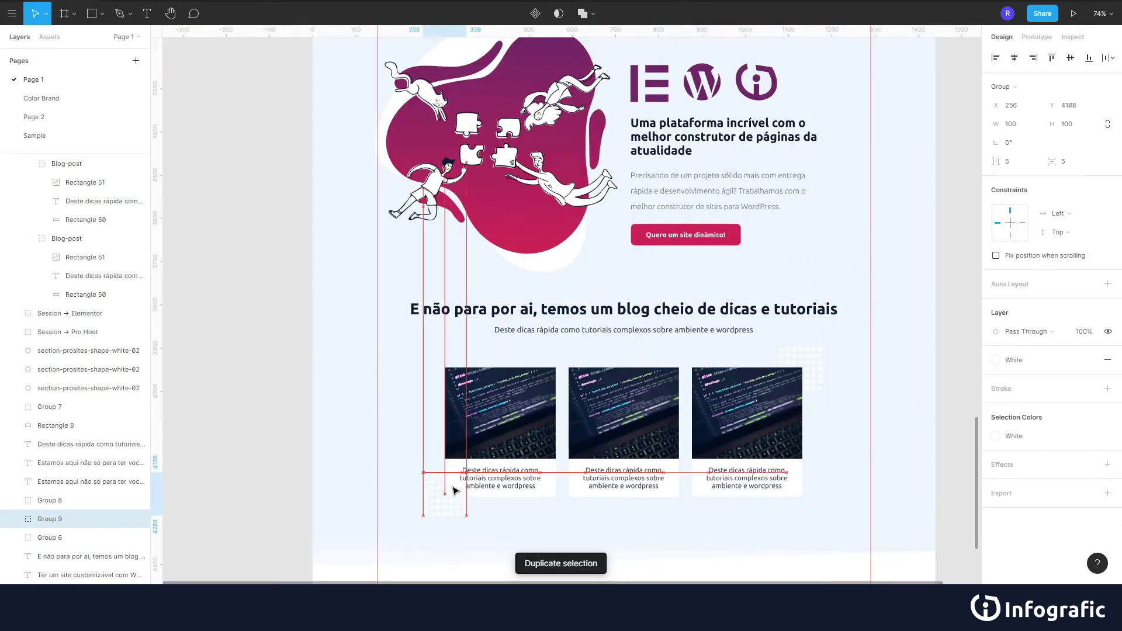
{"action": "scroll", "coordinate": [456, 491], "scroll_direction": "up", "scroll_amount": 15}
{"action": "left_click", "coordinate": [857, 241]}
{"action": "key", "text": "ctrl+d"}
{"action": "scroll", "coordinate": [376, 350], "scroll_direction": "up", "scroll_amount": 3}
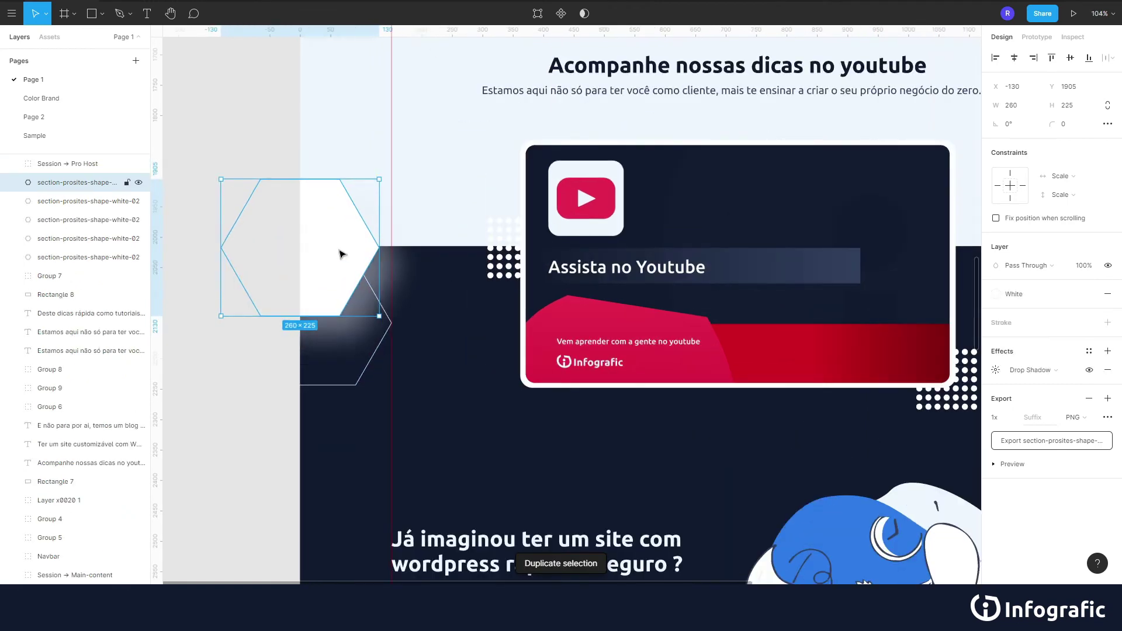
{"action": "key", "text": "Escape"}
{"action": "scroll", "coordinate": [339, 261], "scroll_direction": "down", "scroll_amount": 4}
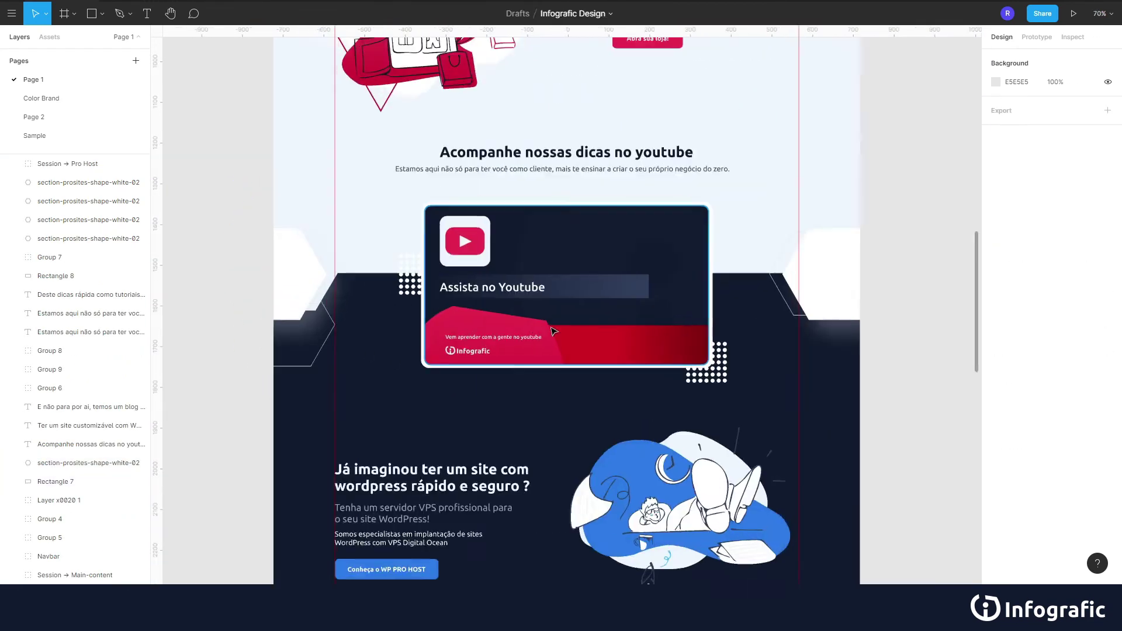
{"action": "scroll", "coordinate": [958, 358], "scroll_direction": "up", "scroll_amount": 3}
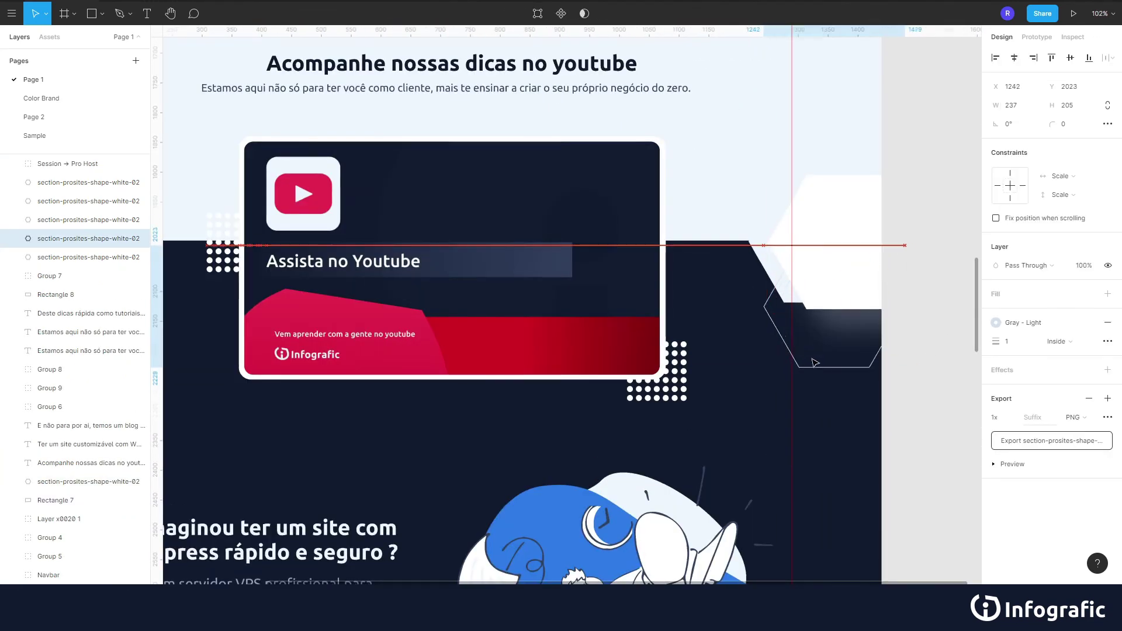
{"action": "key", "text": "Escape"}
{"action": "scroll", "coordinate": [615, 288], "scroll_direction": "down", "scroll_amount": 4}
{"action": "scroll", "coordinate": [423, 278], "scroll_direction": "down", "scroll_amount": 5}
{"action": "scroll", "coordinate": [875, 302], "scroll_direction": "up", "scroll_amount": 10}
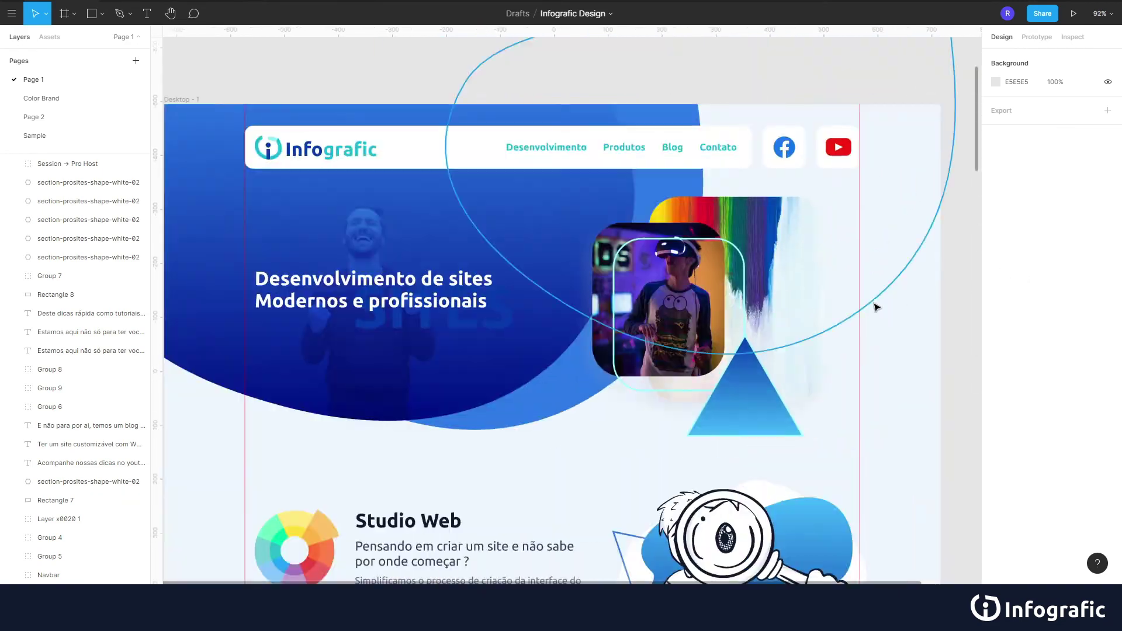
{"action": "scroll", "coordinate": [874, 303], "scroll_direction": "up", "scroll_amount": 3}
{"action": "scroll", "coordinate": [935, 234], "scroll_direction": "down", "scroll_amount": 6}
{"action": "scroll", "coordinate": [1012, 234], "scroll_direction": "up", "scroll_amount": 10}
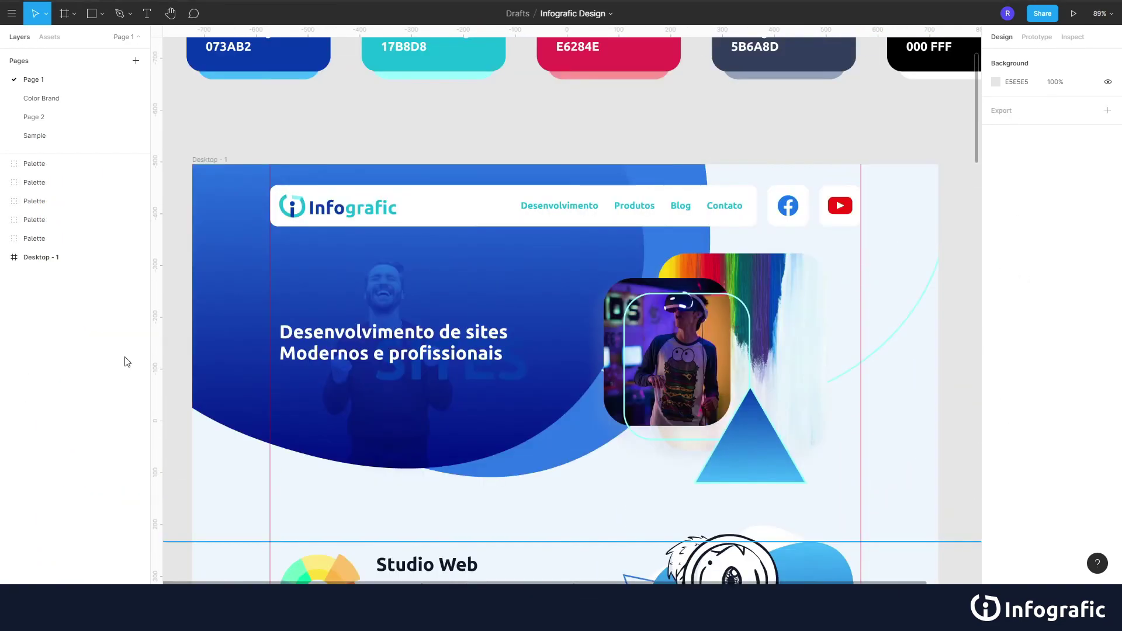
{"action": "scroll", "coordinate": [585, 292], "scroll_direction": "down", "scroll_amount": 10}
{"action": "left_click", "coordinate": [815, 216]}
{"action": "double_click", "coordinate": [816, 216]}
{"action": "key", "text": "Escape"}
{"action": "scroll", "coordinate": [973, 201], "scroll_direction": "down", "scroll_amount": 10}
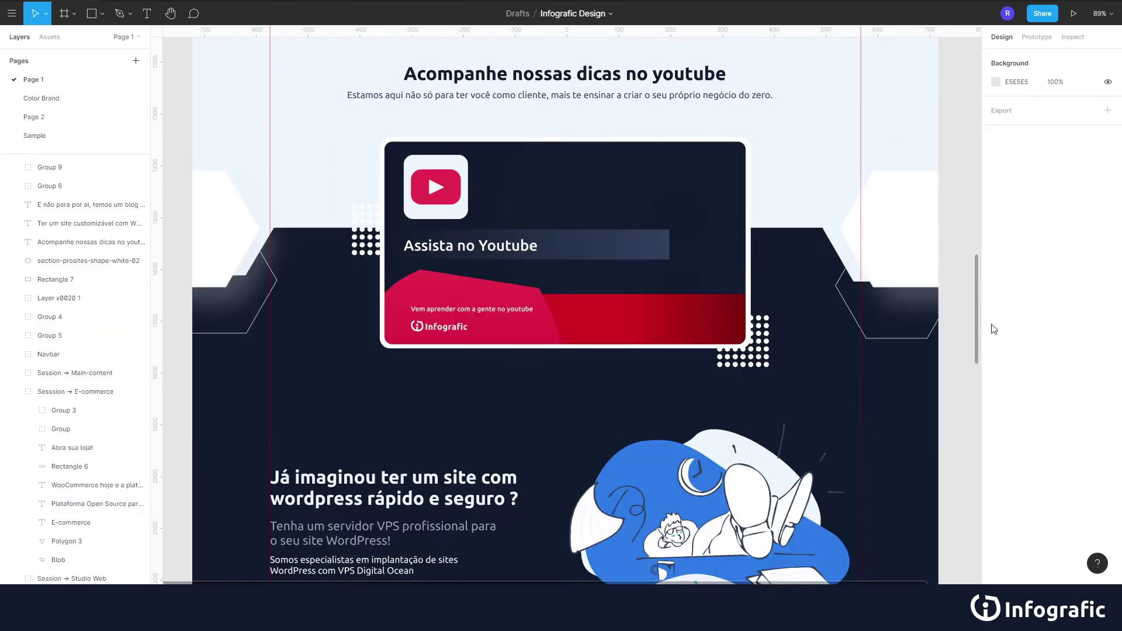
{"action": "scroll", "coordinate": [973, 201], "scroll_direction": "up", "scroll_amount": 15}
{"action": "scroll", "coordinate": [974, 201], "scroll_direction": "down", "scroll_amount": 6}
{"action": "left_click_drag", "start_coordinate": [973, 201], "coordinate": [978, 447]}
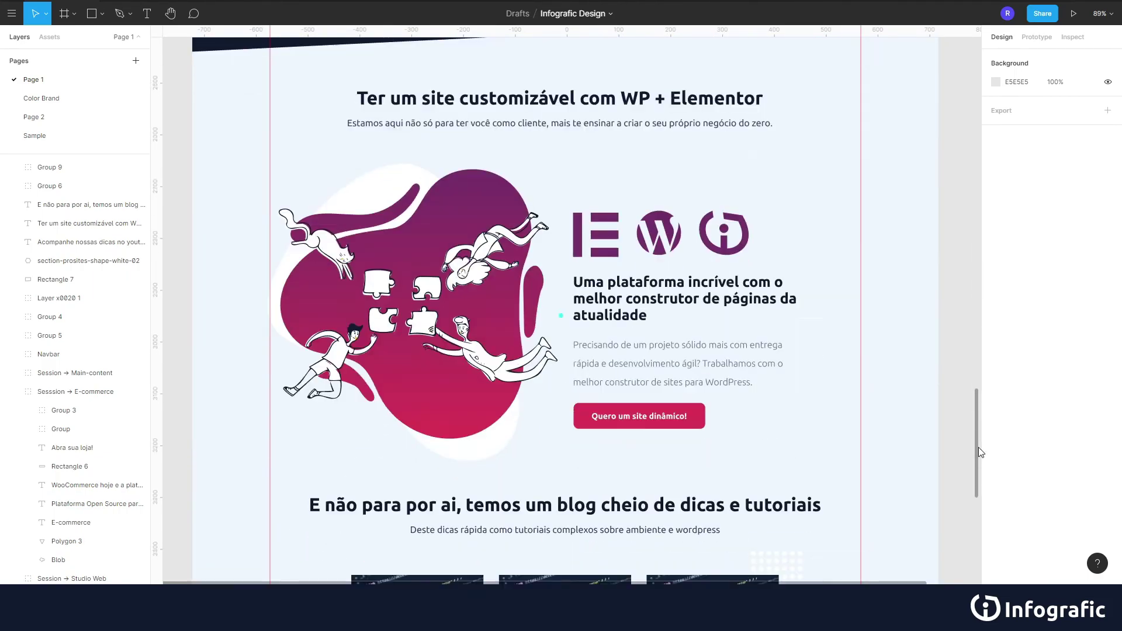